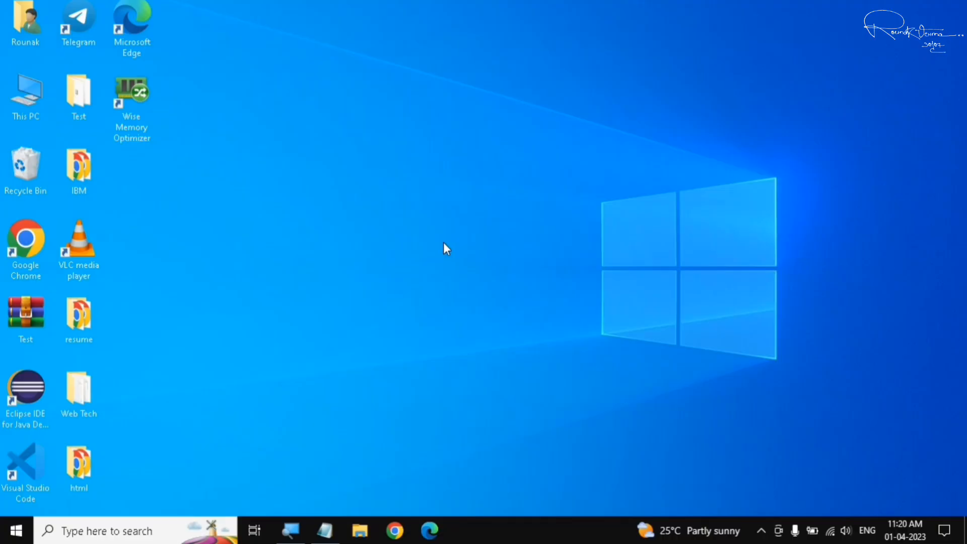
Step: Review the startup programs in Task Manager, including the options available for GrooveMonitor Utility, and close it
{"action": "key", "text": "ctrl+shift+Escape"}
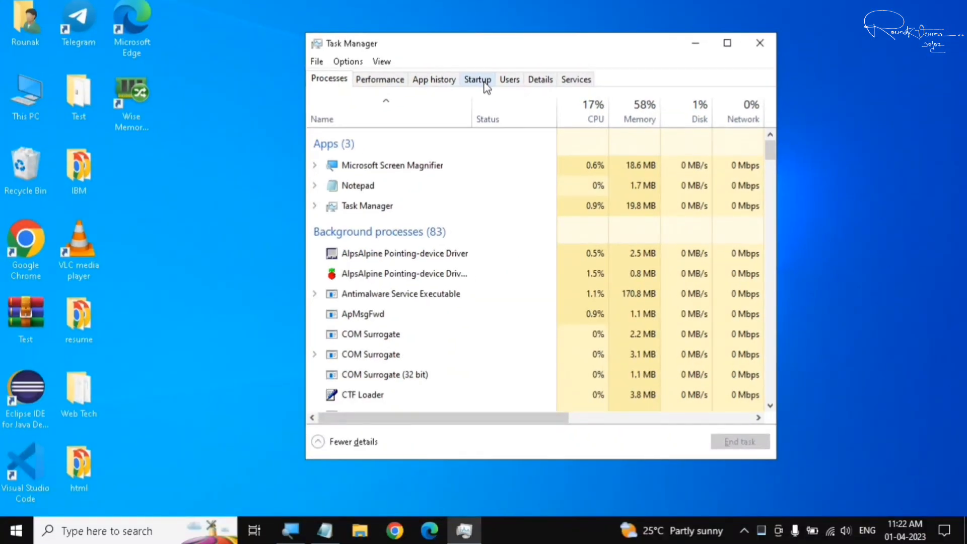
{"action": "left_click", "coordinate": [492, 153]}
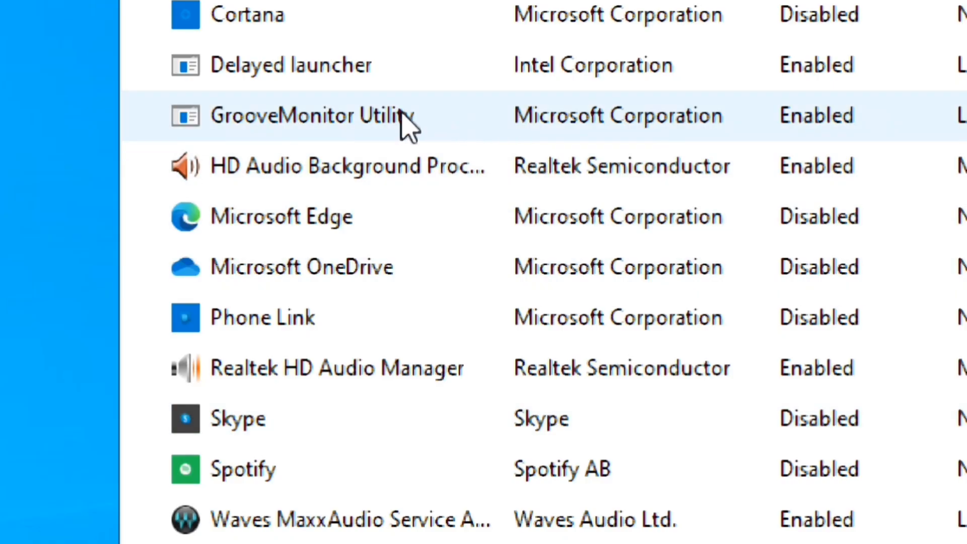
{"action": "right_click", "coordinate": [476, 102]}
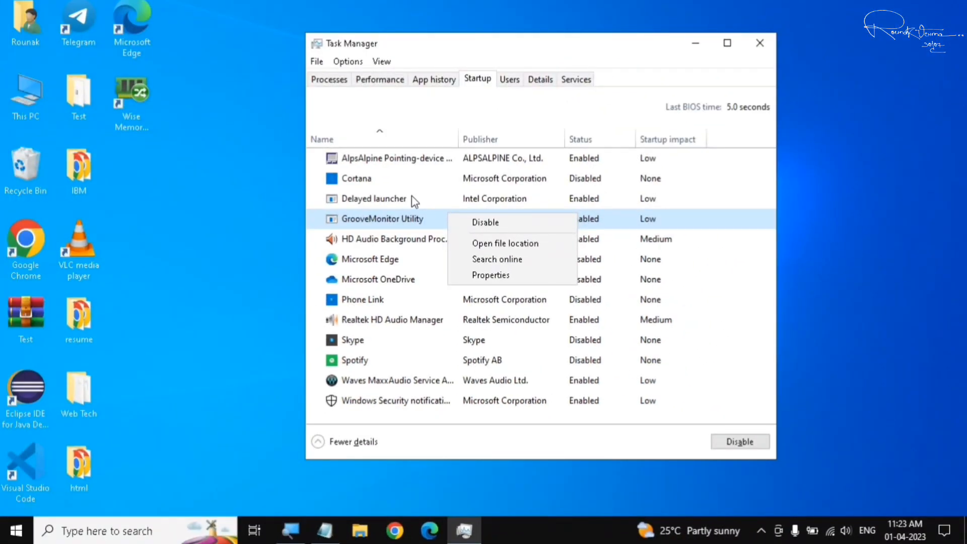
{"action": "left_click", "coordinate": [880, 268]}
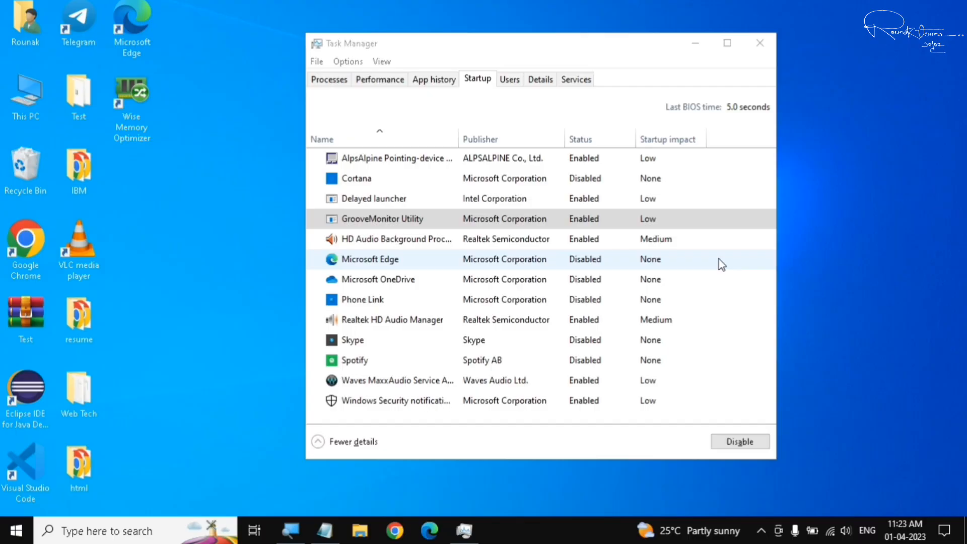
{"action": "left_click", "coordinate": [760, 44]}
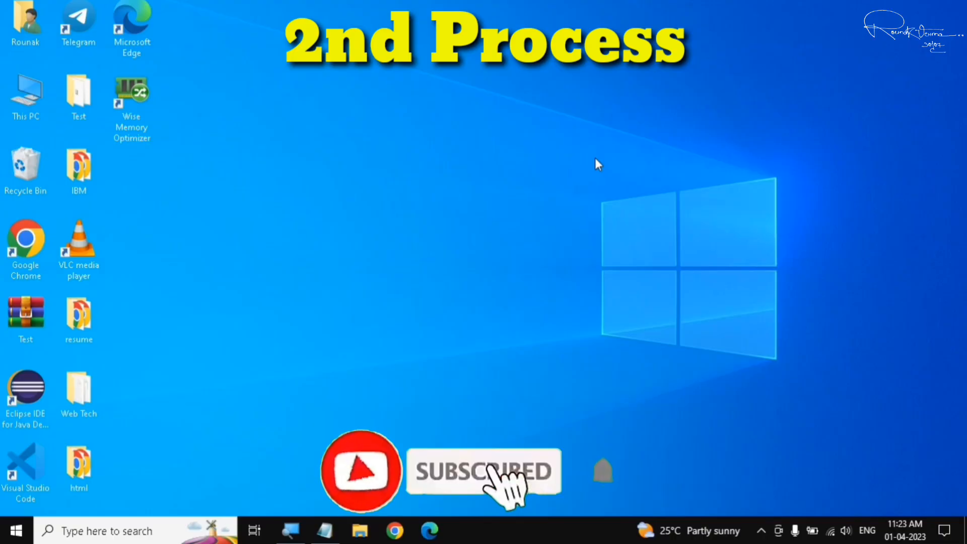
Step: Search Windows for "game mode", check the Game Mode setting, and close Settings
{"action": "left_click", "coordinate": [16, 531]}
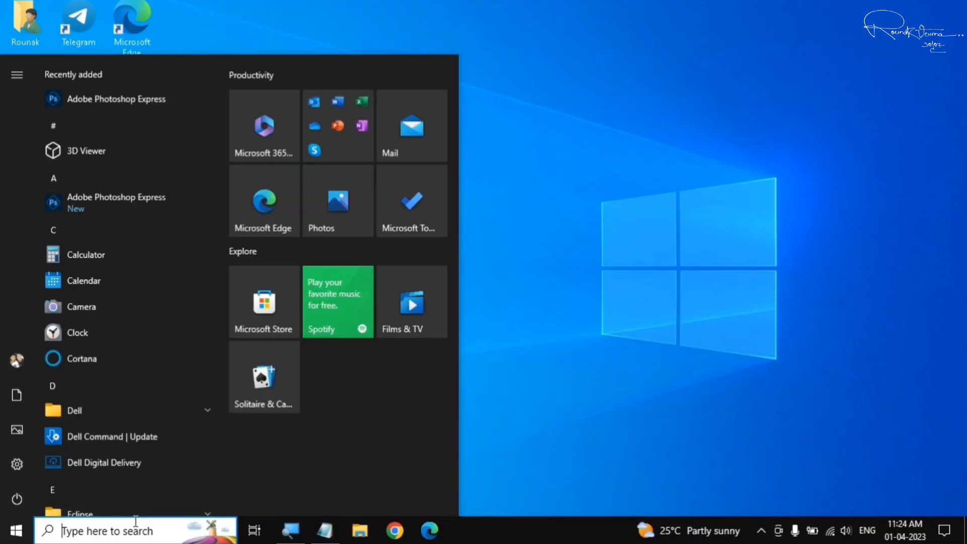
{"action": "type", "text": "game mode"}
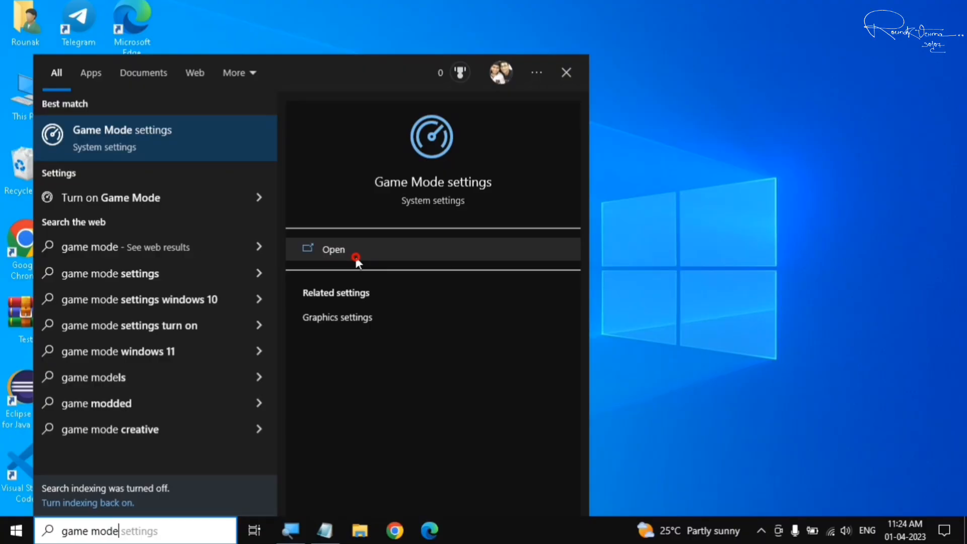
{"action": "left_click", "coordinate": [302, 305]}
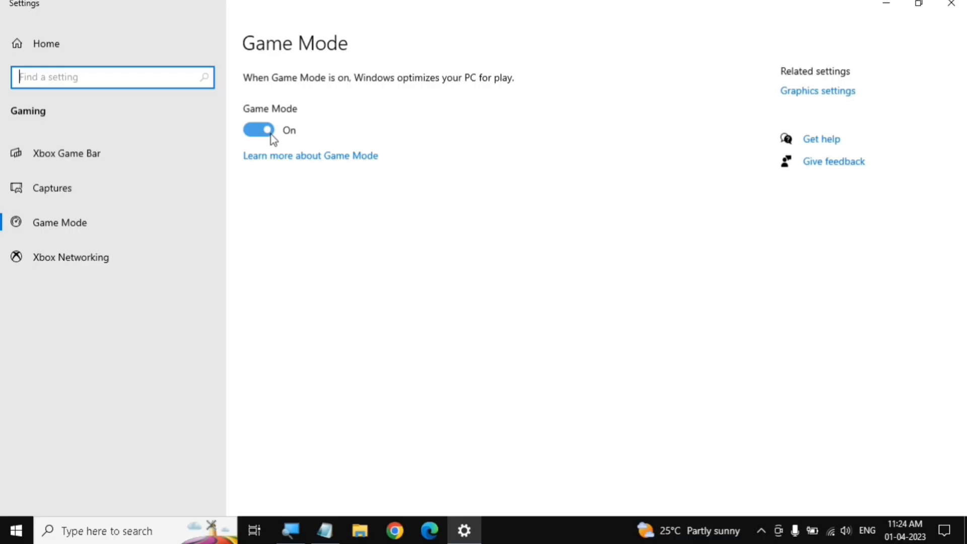
{"action": "left_click", "coordinate": [953, 4]}
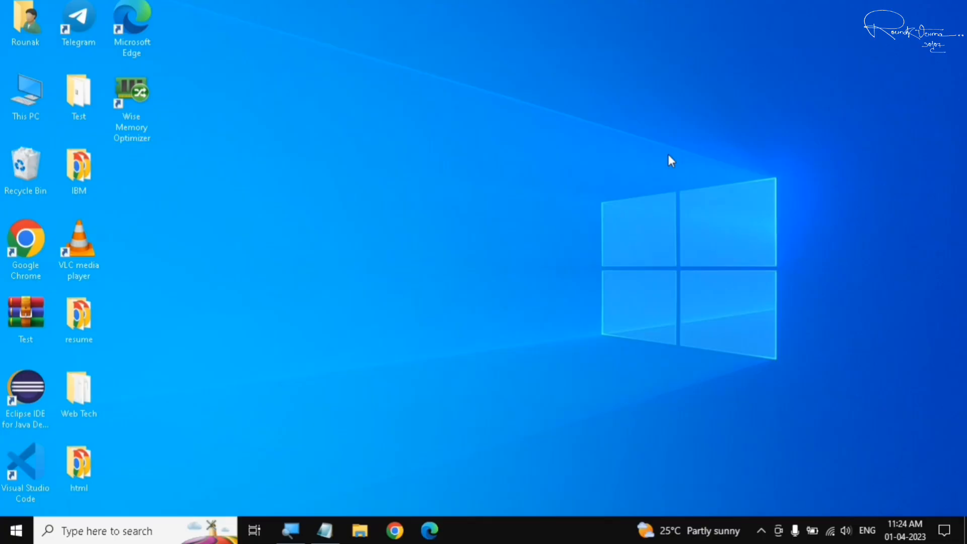
Step: Open Registry Editor and collapse the HKEY_LOCAL_MACHINE branch in the key tree
{"action": "left_click", "coordinate": [16, 530]}
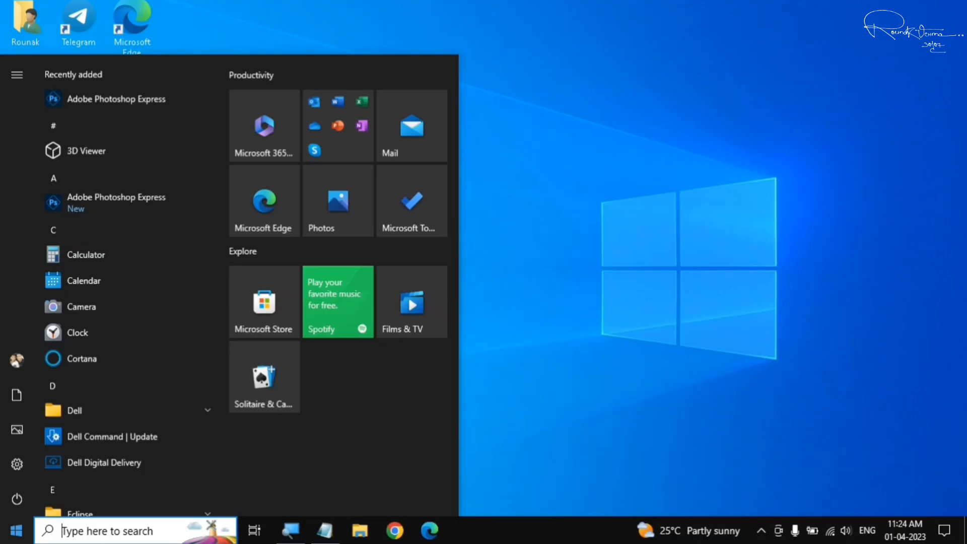
{"action": "type", "text": "reg"}
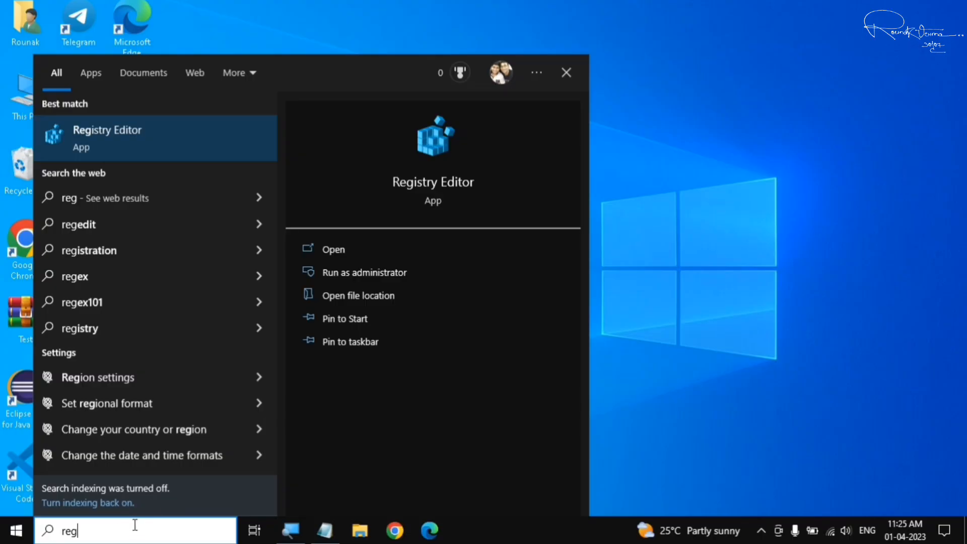
{"action": "left_click", "coordinate": [337, 248]}
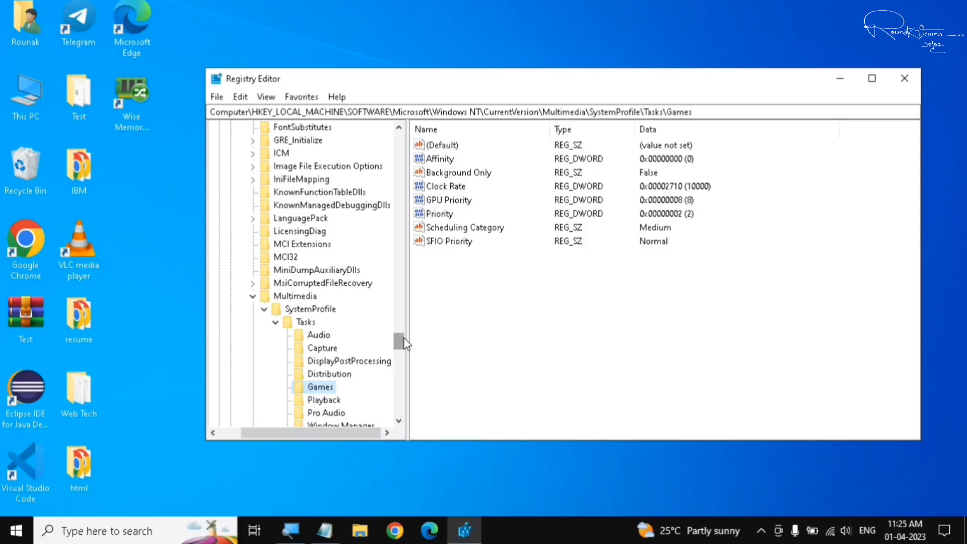
{"action": "left_click_drag", "start_coordinate": [400, 340], "coordinate": [398, 140]}
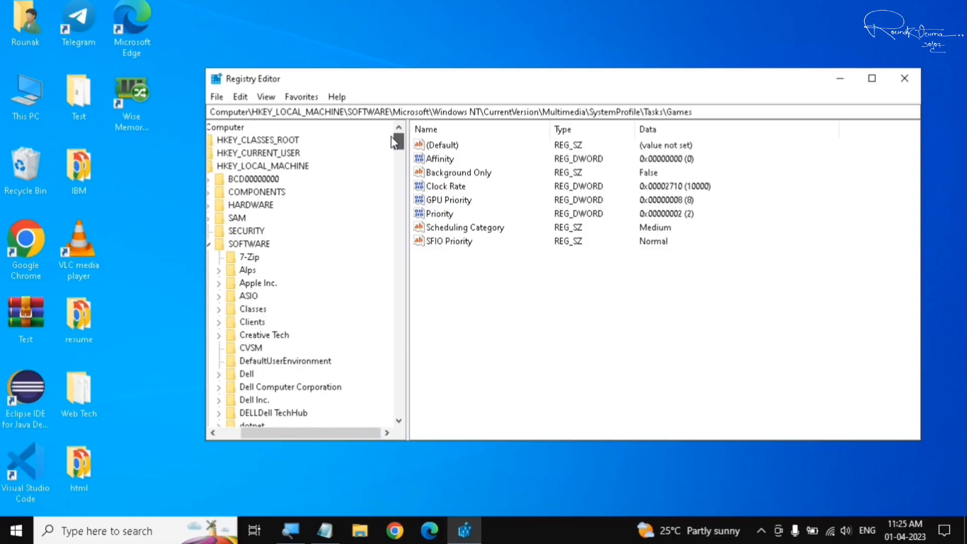
{"action": "left_click", "coordinate": [263, 426]}
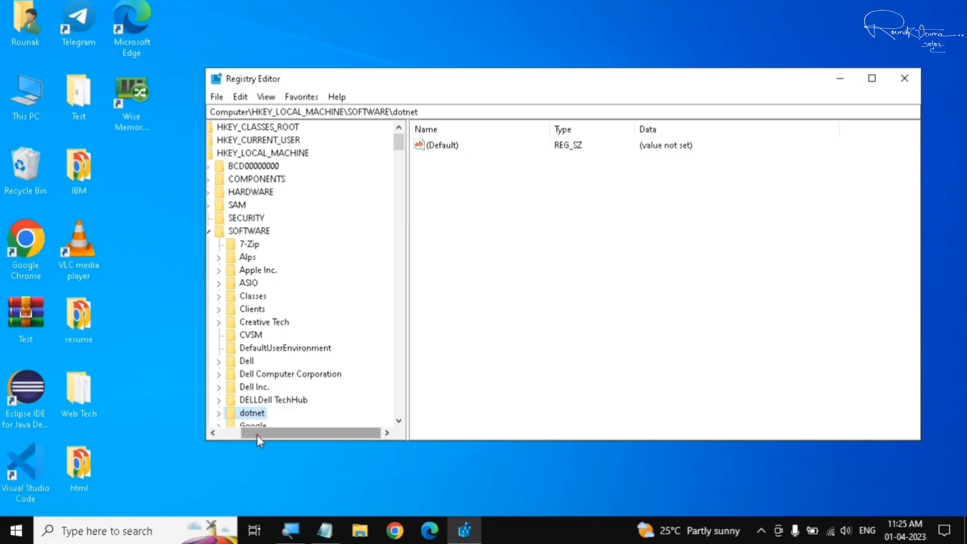
{"action": "left_click_drag", "start_coordinate": [257, 434], "coordinate": [198, 423]}
{"action": "left_click", "coordinate": [225, 154]}
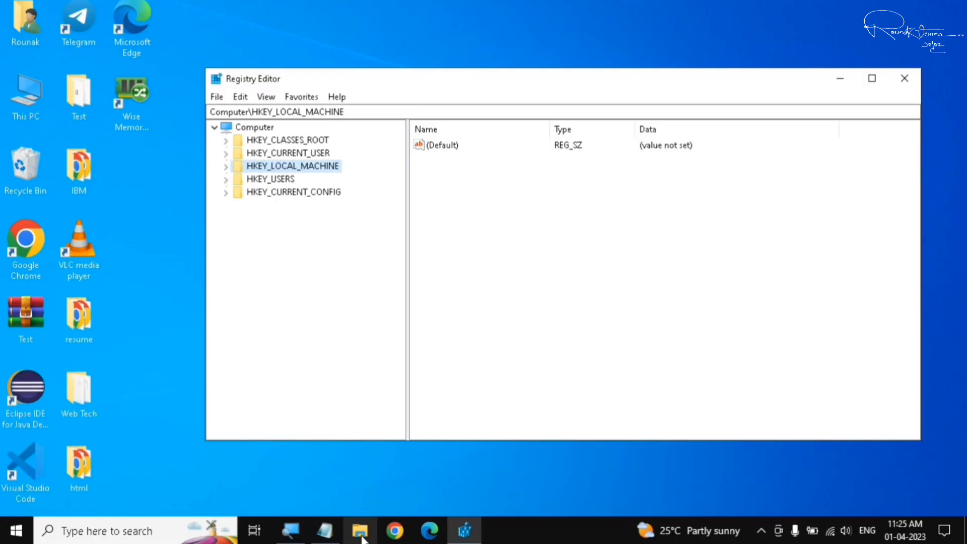
Step: Switch to Notepad, copy the full SystemProfile registry path from the note, and minimize it
{"action": "left_click", "coordinate": [335, 535]}
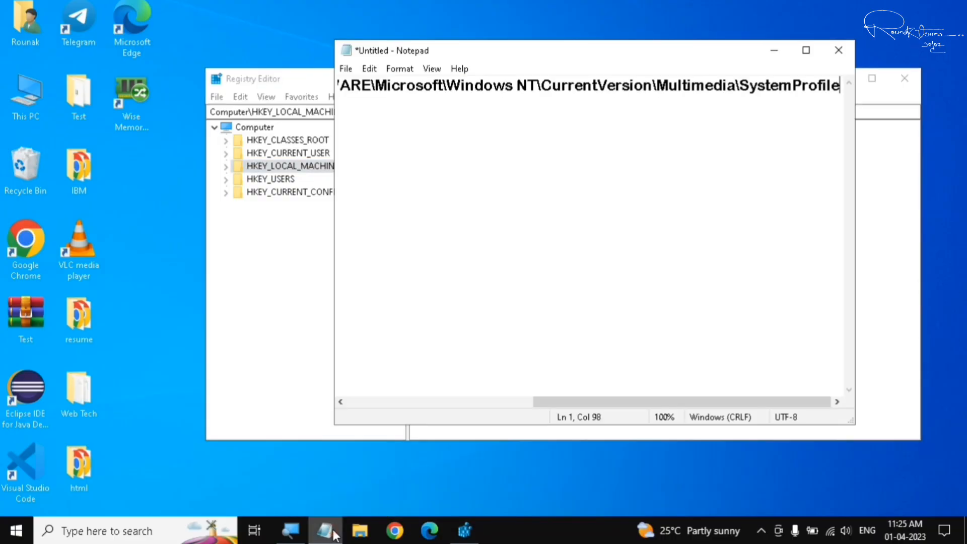
{"action": "left_click", "coordinate": [805, 53]}
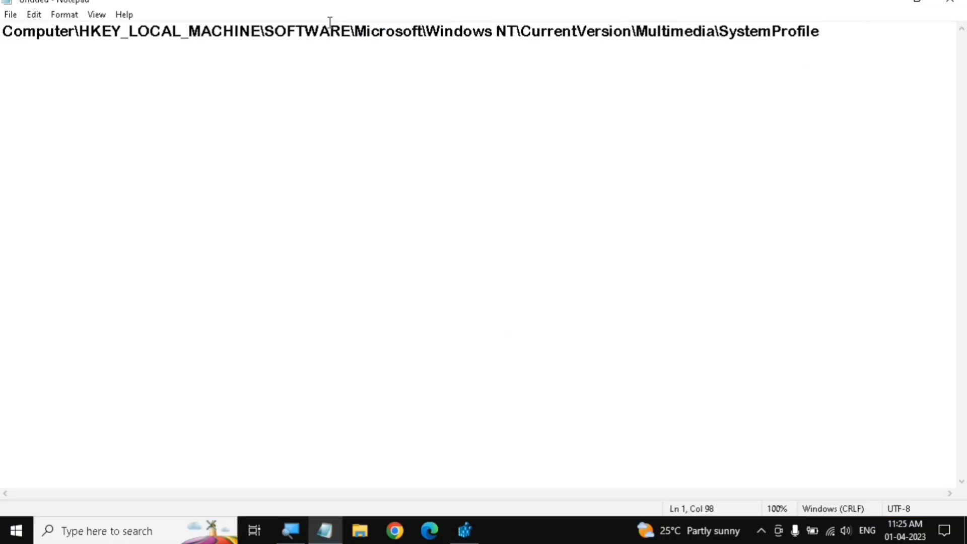
{"action": "left_click_drag", "start_coordinate": [825, 30], "coordinate": [4, 20]}
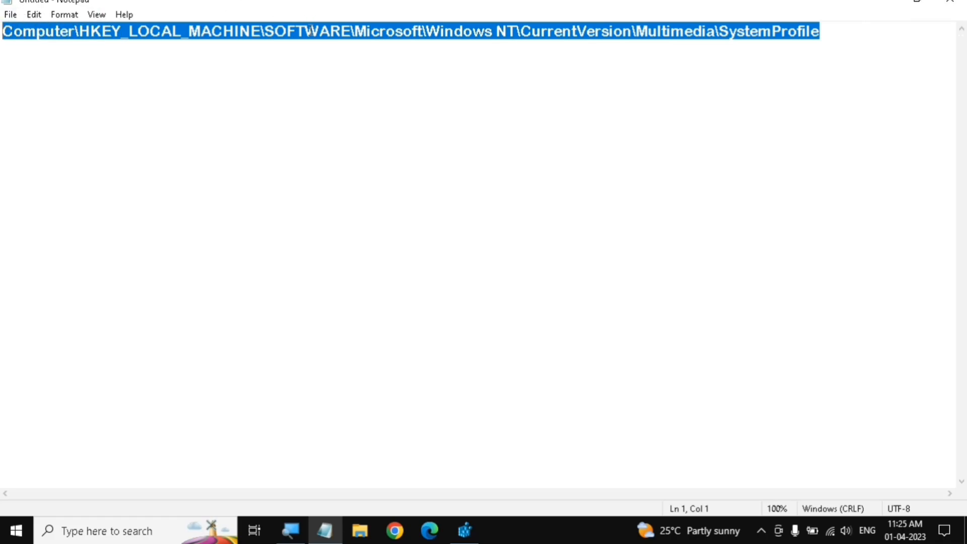
{"action": "right_click", "coordinate": [310, 30]}
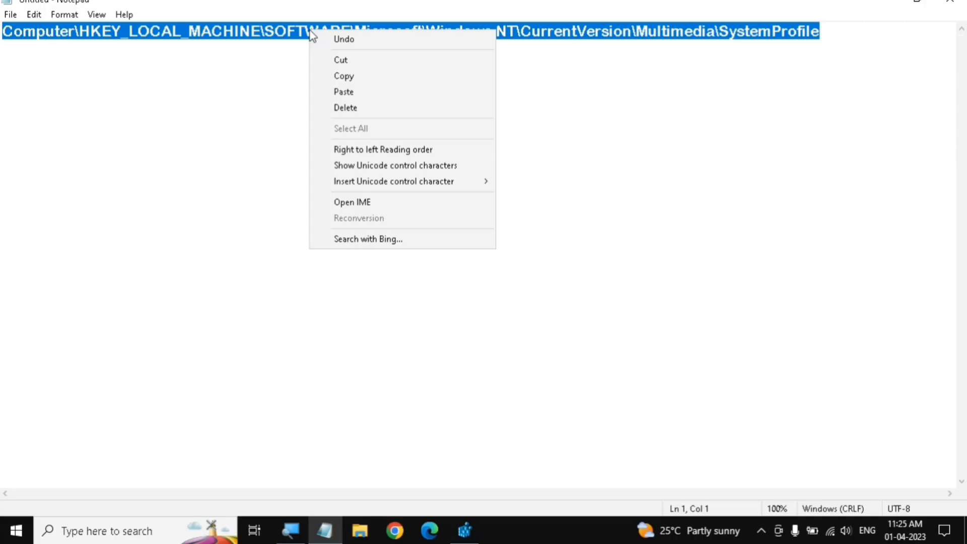
{"action": "left_click", "coordinate": [359, 77]}
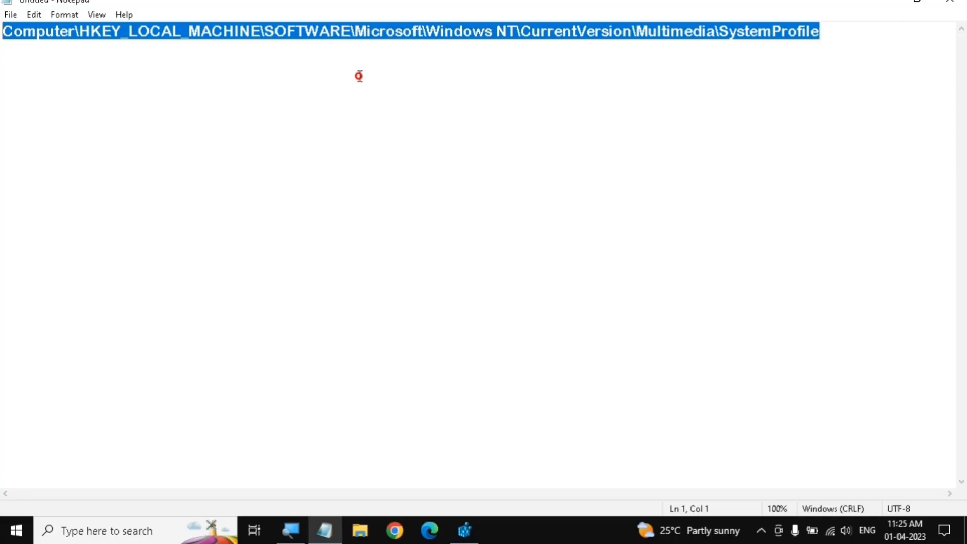
{"action": "left_click", "coordinate": [886, 2]}
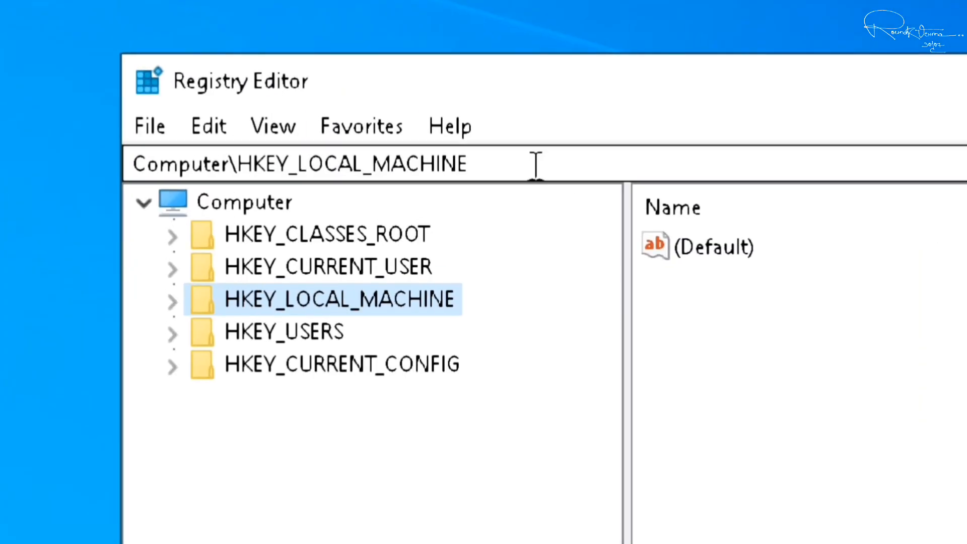
Step: Replace the Registry Editor address with the copied path and go to Computer\HKEY_LOCAL_MACHINE\SOFTWARE\Microsoft\Windows NT\CurrentVersion\Multimedia\SystemProfile
{"action": "left_click", "coordinate": [397, 112]}
{"action": "key", "text": "BackSpace"}
{"action": "key", "text": "BackSpace"}
{"action": "key", "text": "BackSpace"}
{"action": "key", "text": "BackSpace"}
{"action": "key", "text": "BackSpace"}
{"action": "key", "text": "BackSpace"}
{"action": "key", "text": "BackSpace"}
{"action": "key", "text": "BackSpace"}
{"action": "key", "text": "BackSpace"}
{"action": "key", "text": "BackSpace"}
{"action": "key", "text": "BackSpace"}
{"action": "key", "text": "BackSpace"}
{"action": "key", "text": "BackSpace"}
{"action": "key", "text": "BackSpace"}
{"action": "key", "text": "BackSpace"}
{"action": "key", "text": "BackSpace"}
{"action": "key", "text": "BackSpace"}
{"action": "key", "text": "BackSpace"}
{"action": "key", "text": "BackSpace"}
{"action": "key", "text": "BackSpace"}
{"action": "key", "text": "BackSpace"}
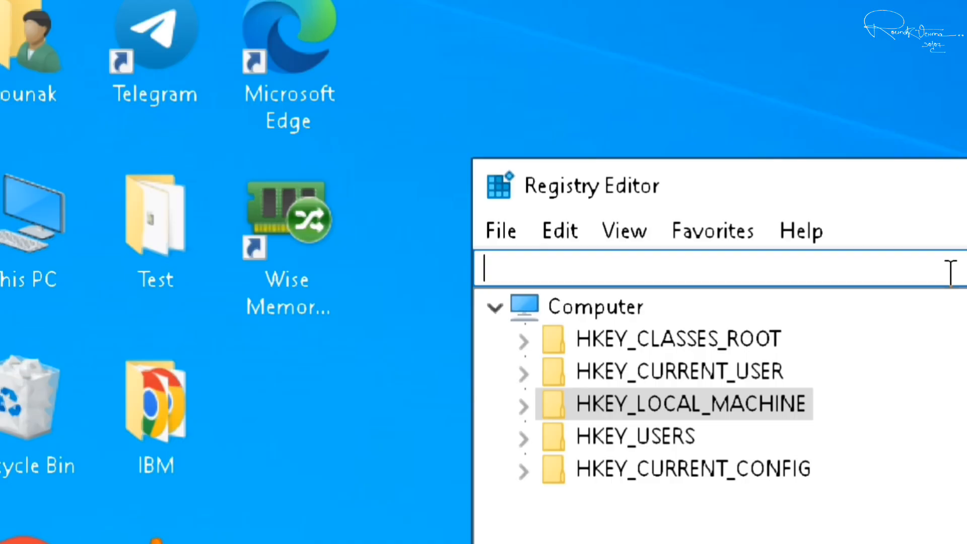
{"action": "right_click", "coordinate": [855, 264]}
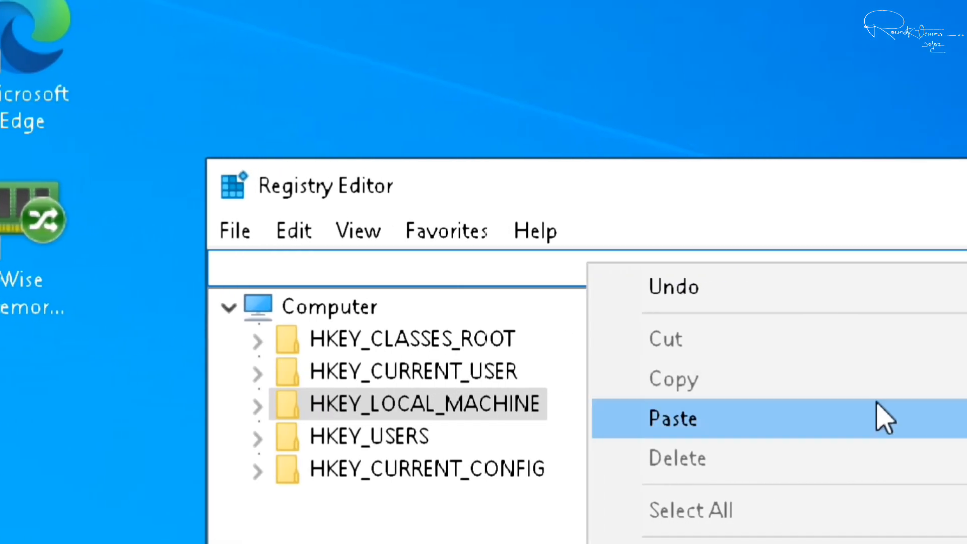
{"action": "left_click", "coordinate": [962, 417]}
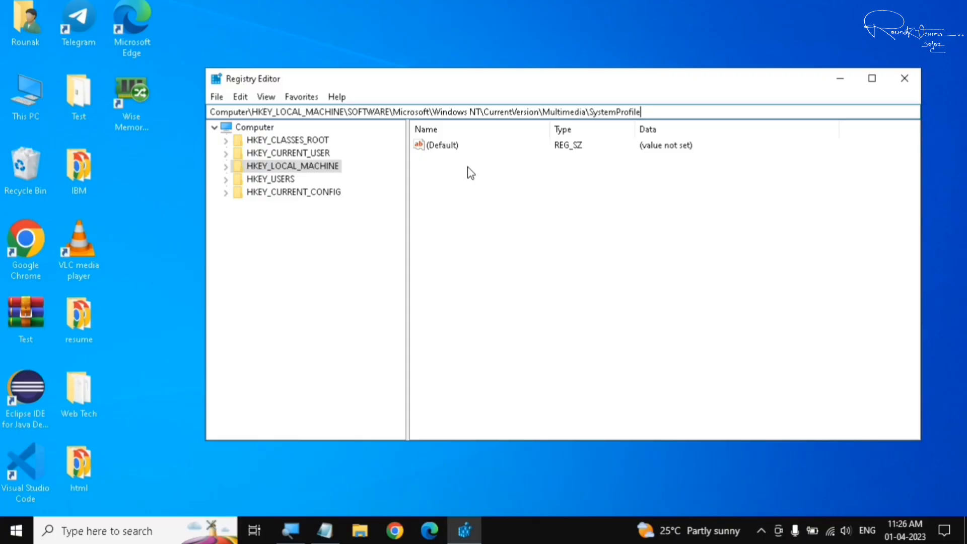
{"action": "key", "text": "Return"}
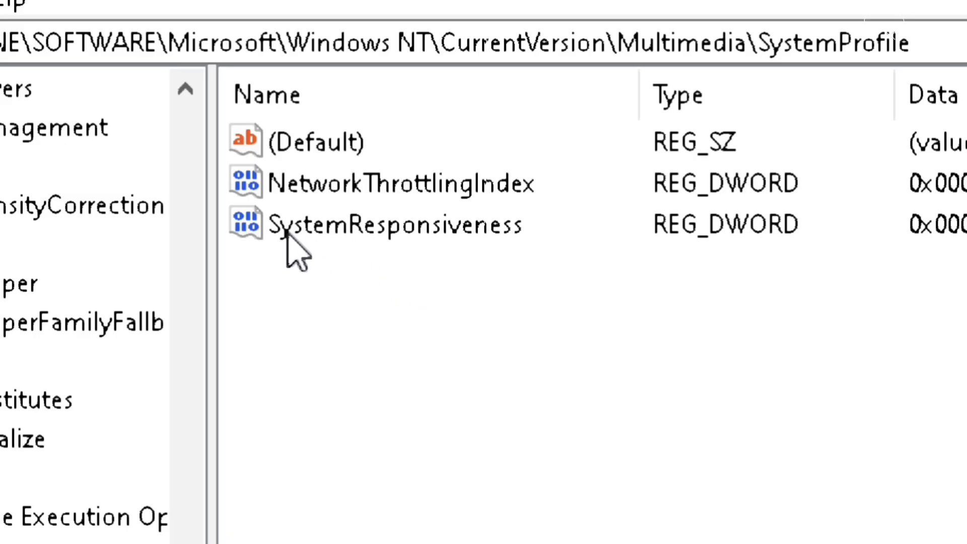
Step: Open the SystemResponsiveness value of the SystemProfile key for editing and accept its value data
{"action": "right_click", "coordinate": [367, 229]}
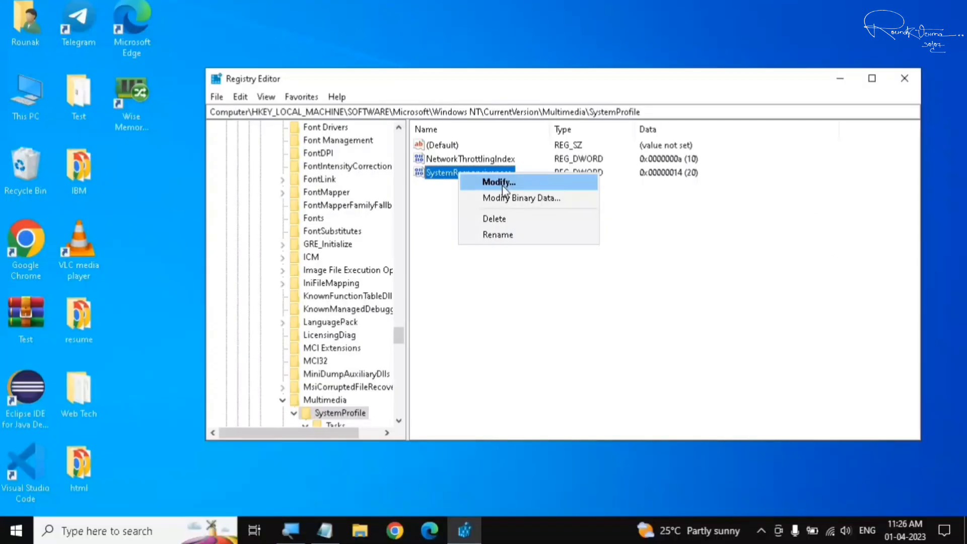
{"action": "left_click", "coordinate": [495, 265]}
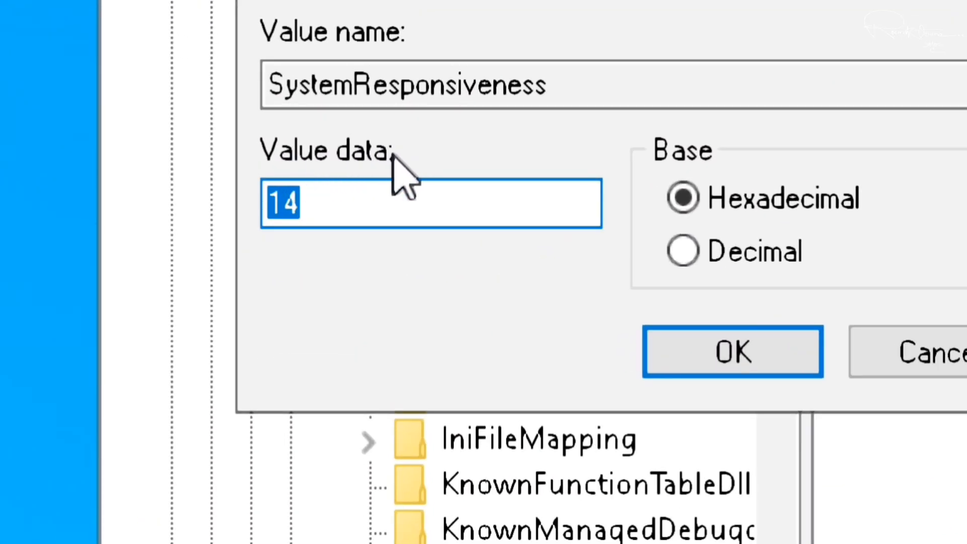
{"action": "left_click", "coordinate": [336, 201]}
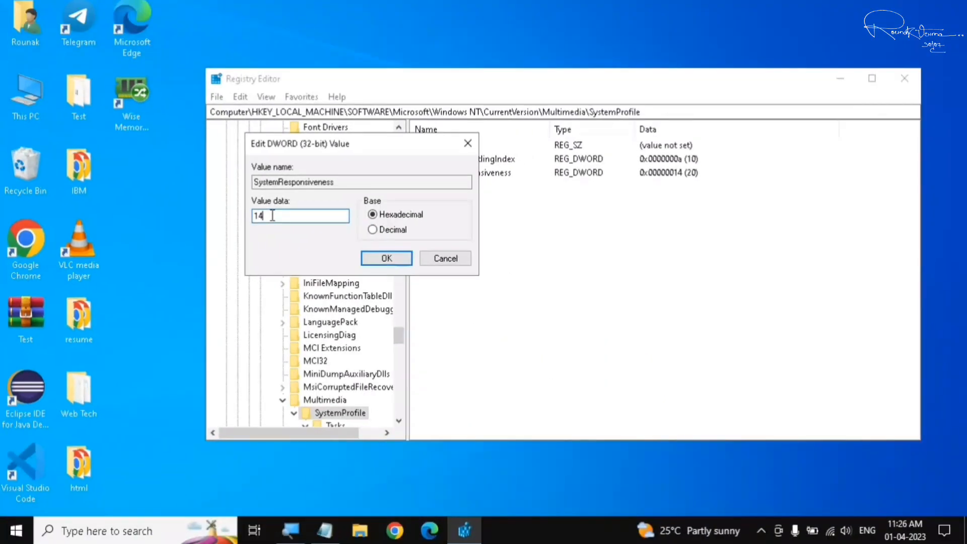
{"action": "left_click", "coordinate": [404, 256]}
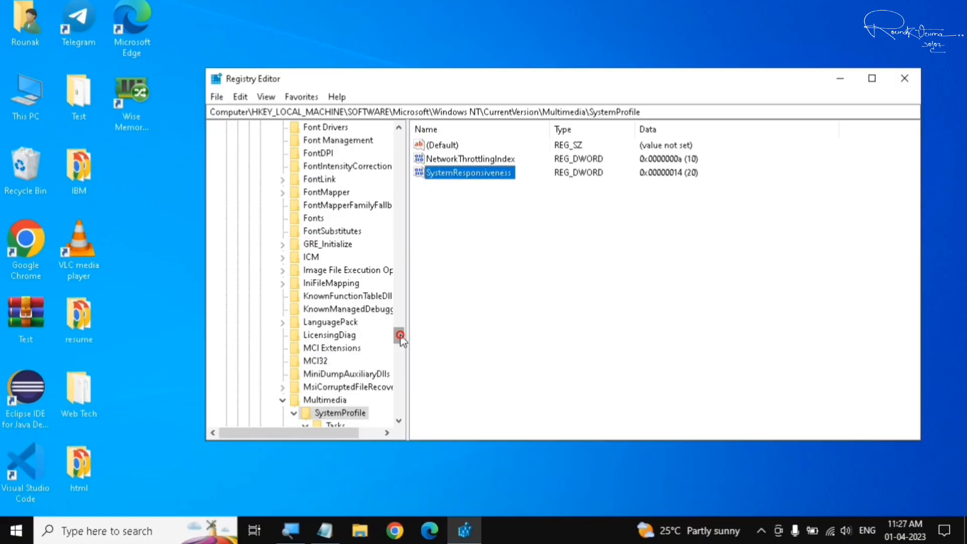
Step: Widen the key tree and select the Games key under SystemProfile\Tasks
{"action": "left_click_drag", "start_coordinate": [400, 335], "coordinate": [401, 351]}
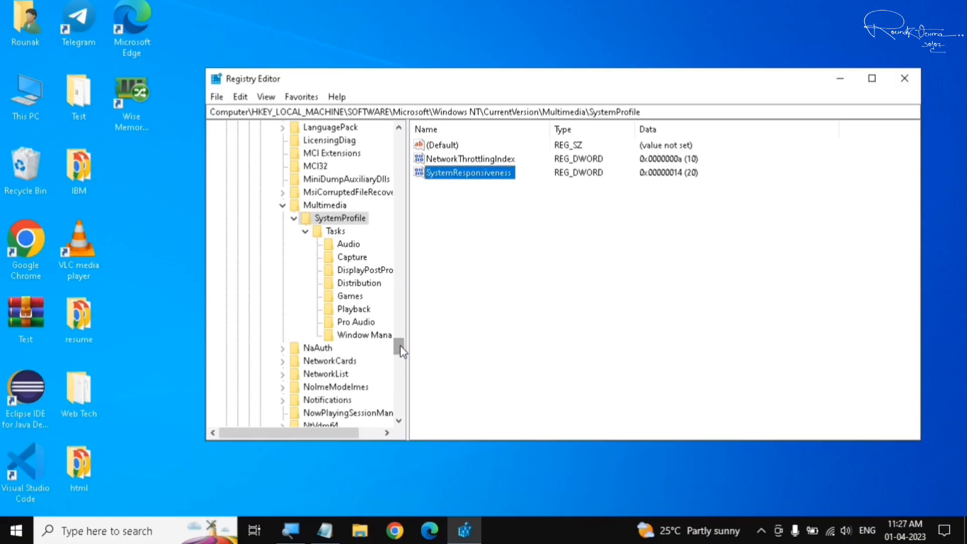
{"action": "left_click_drag", "start_coordinate": [409, 305], "coordinate": [432, 305]}
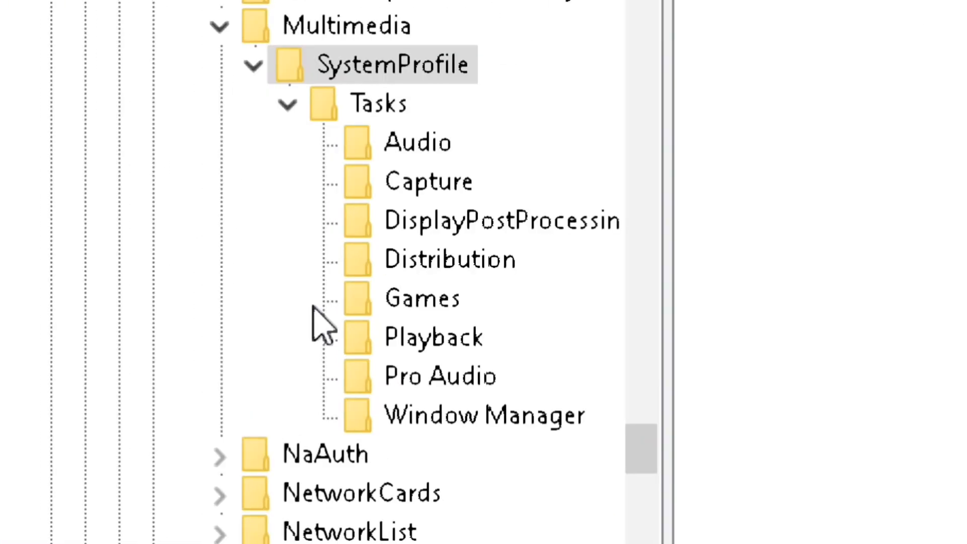
{"action": "left_click", "coordinate": [412, 297]}
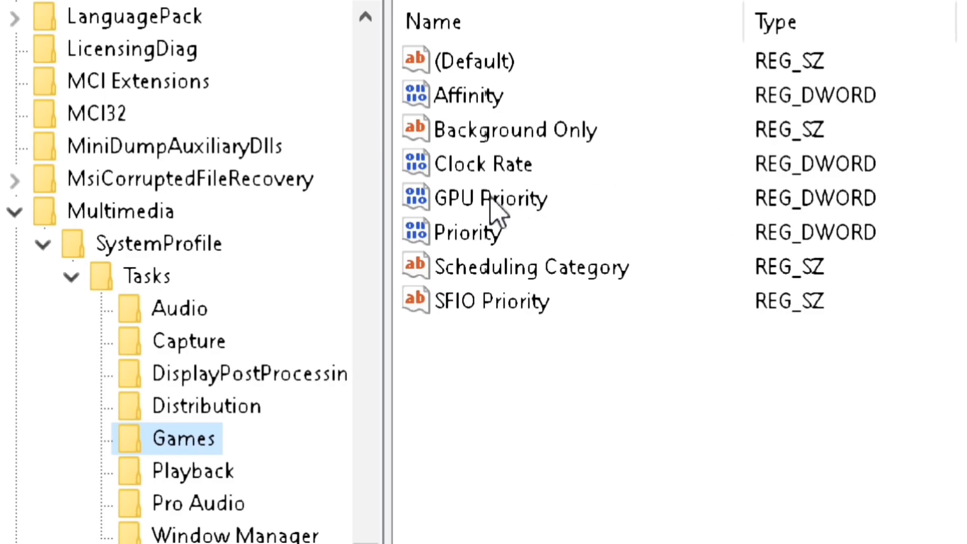
Step: Open the GPU Priority value of the Games key for editing and accept its value data
{"action": "right_click", "coordinate": [491, 199]}
{"action": "left_click", "coordinate": [604, 219]}
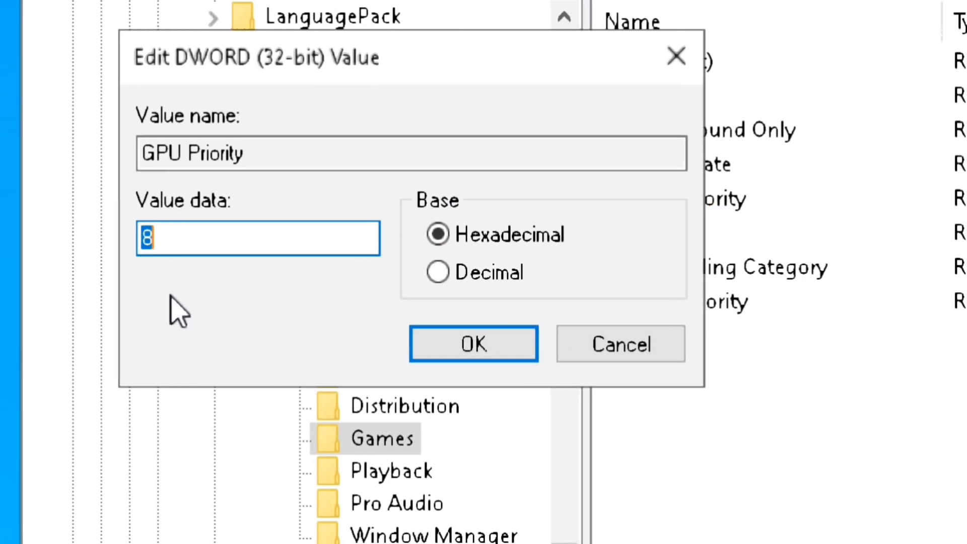
{"action": "left_click", "coordinate": [195, 240]}
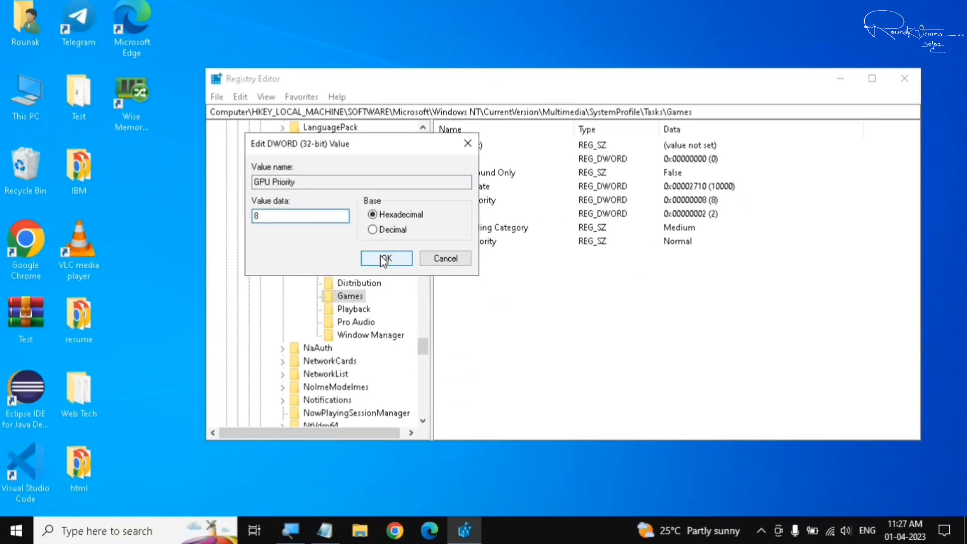
{"action": "left_click", "coordinate": [384, 259]}
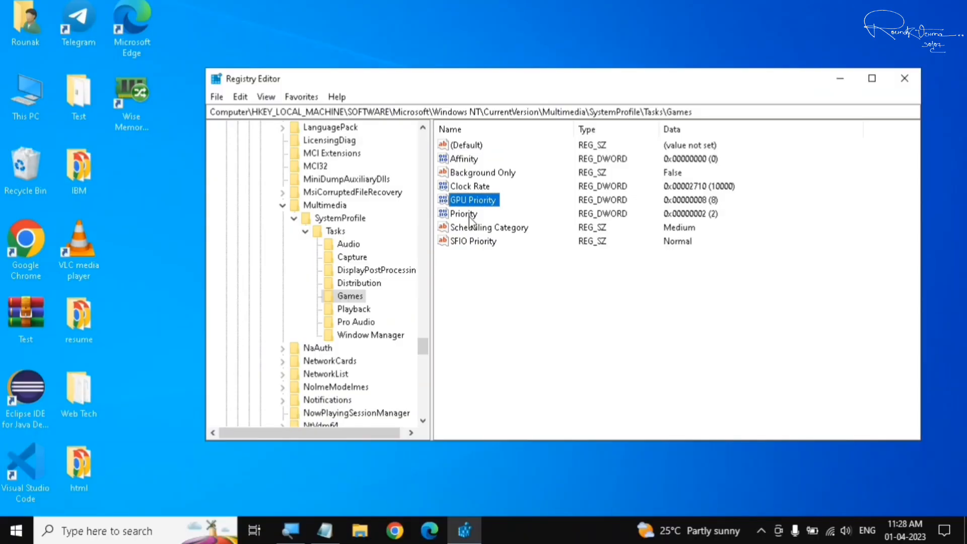
Step: Set the value data of the Games key's Priority entry to 2 in hexadecimal
{"action": "right_click", "coordinate": [470, 217]}
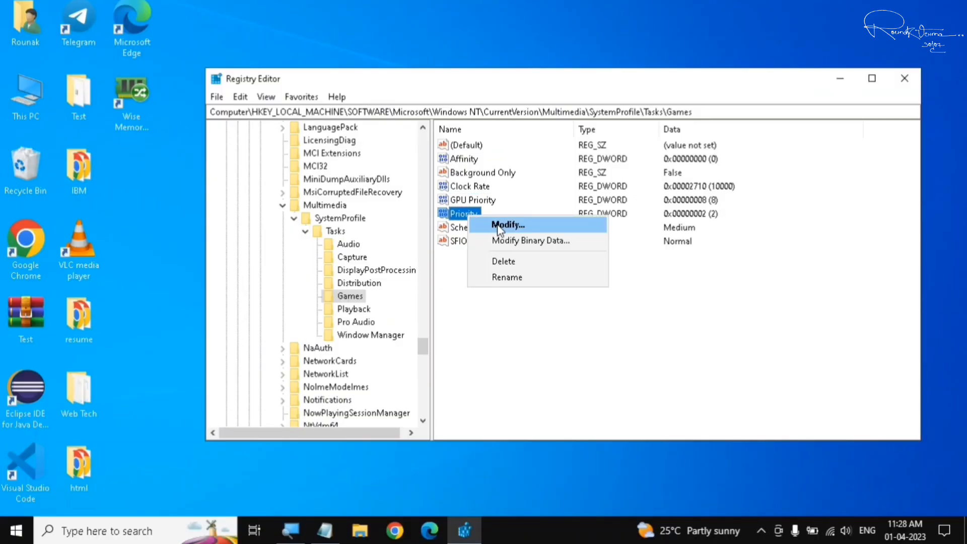
{"action": "left_click", "coordinate": [499, 226]}
{"action": "type", "text": "3"}
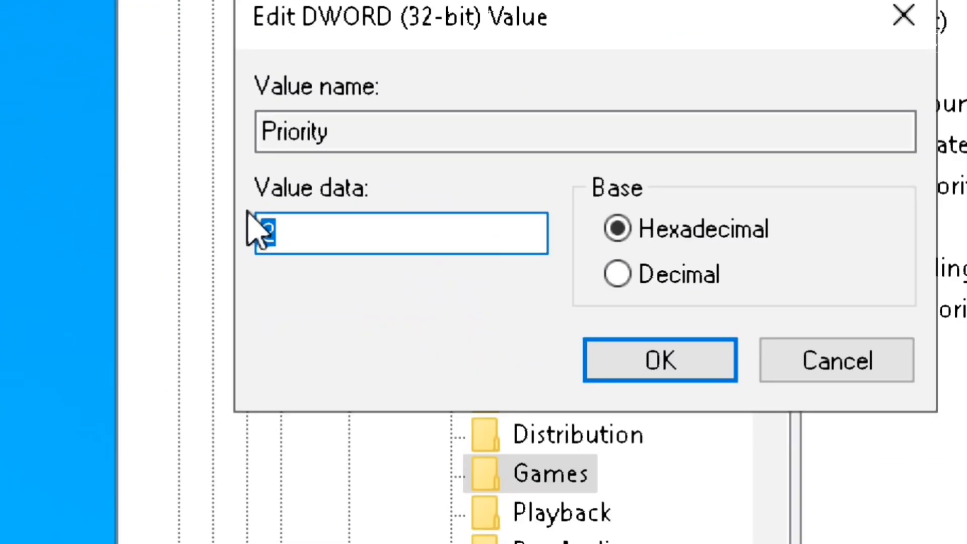
{"action": "key", "text": "BackSpace"}
{"action": "type", "text": "2"}
{"action": "key", "text": "BackSpace"}
{"action": "type", "text": "4"}
{"action": "key", "text": "BackSpace"}
{"action": "type", "text": "2"}
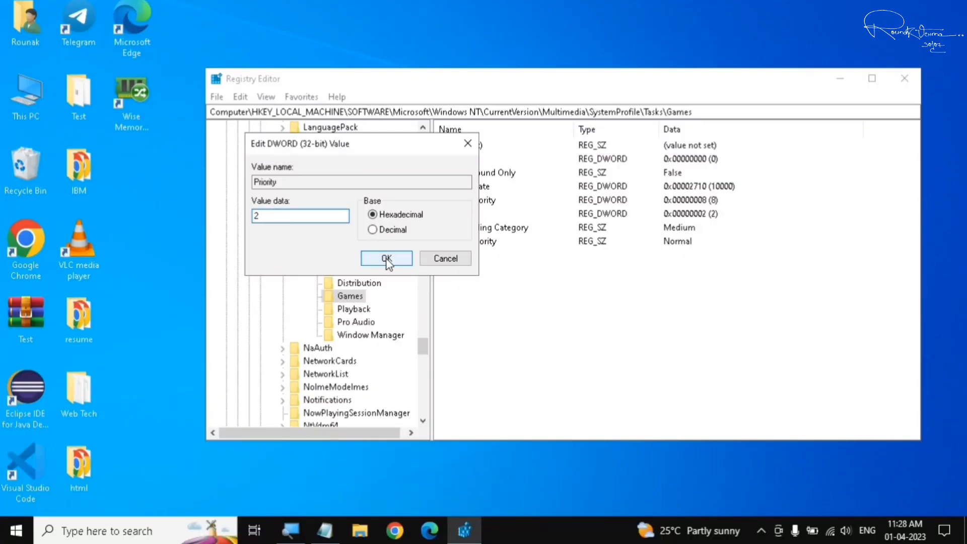
{"action": "left_click", "coordinate": [386, 259]}
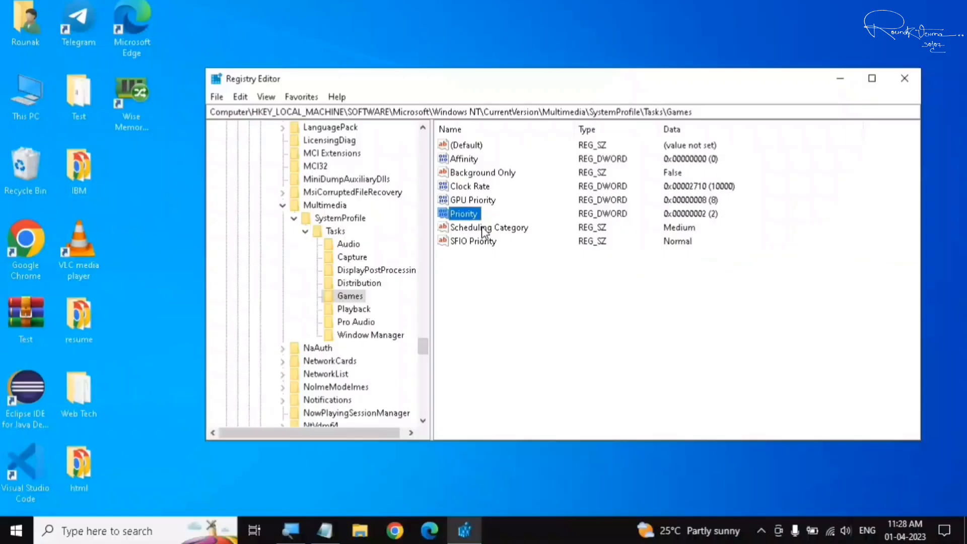
Step: Set the value data of the Games key's Scheduling Category entry to high
{"action": "right_click", "coordinate": [482, 226]}
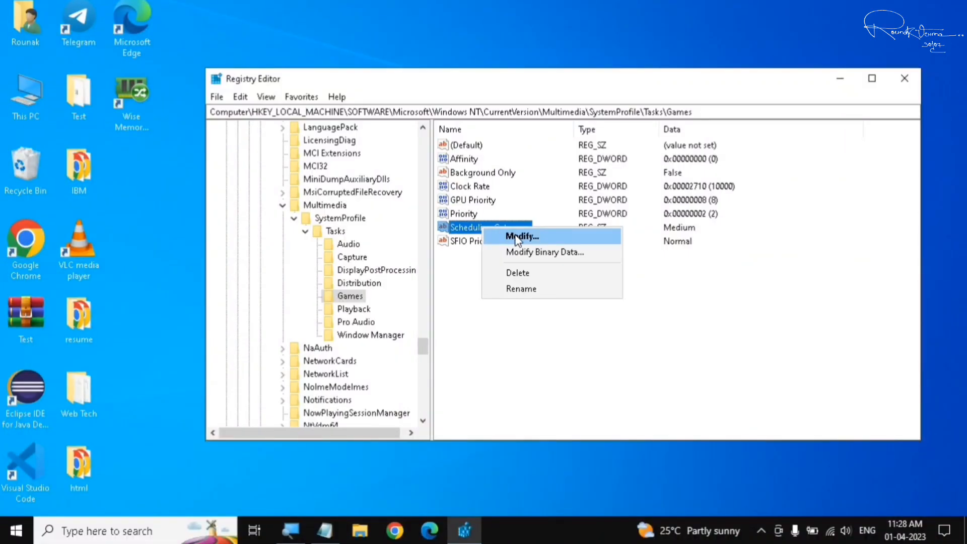
{"action": "left_click", "coordinate": [516, 237]}
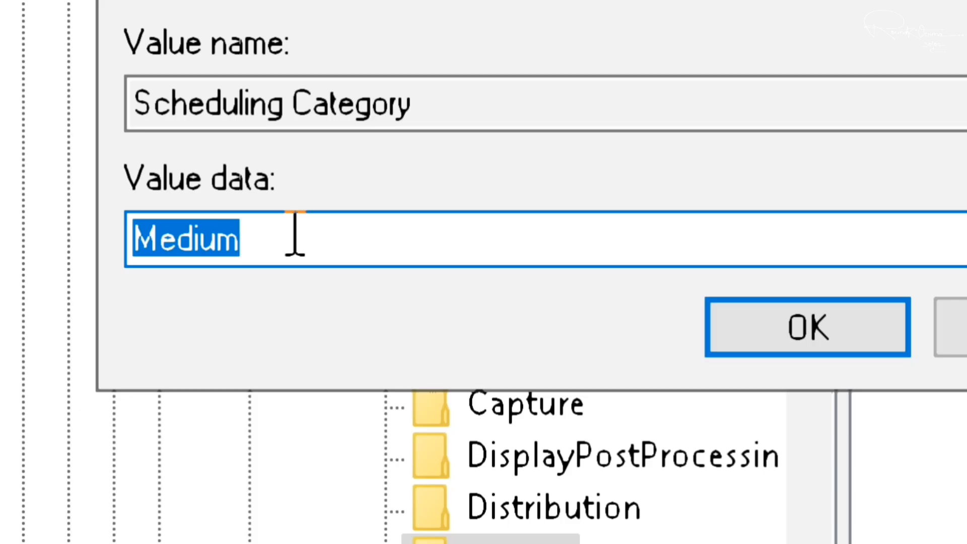
{"action": "key", "text": "BackSpace"}
{"action": "type", "text": "high"}
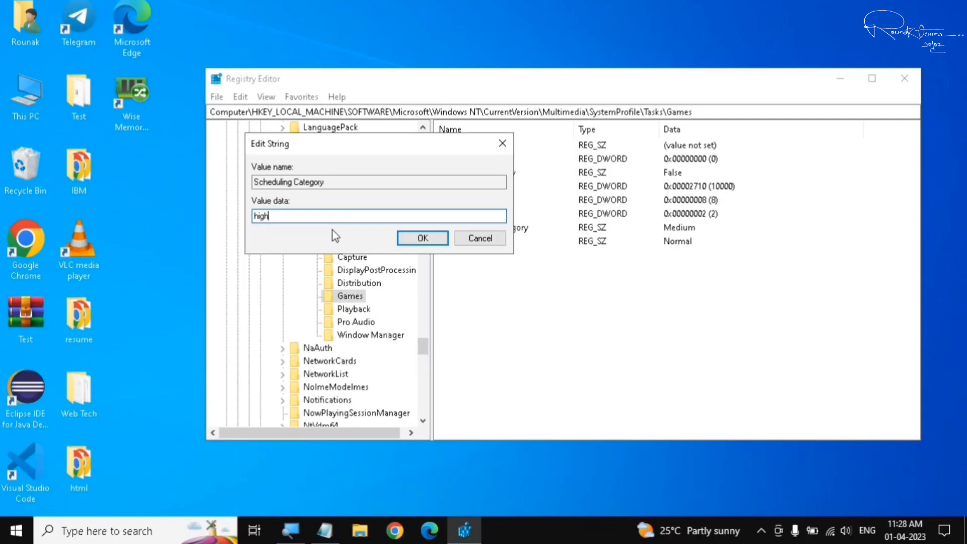
{"action": "left_click", "coordinate": [423, 238]}
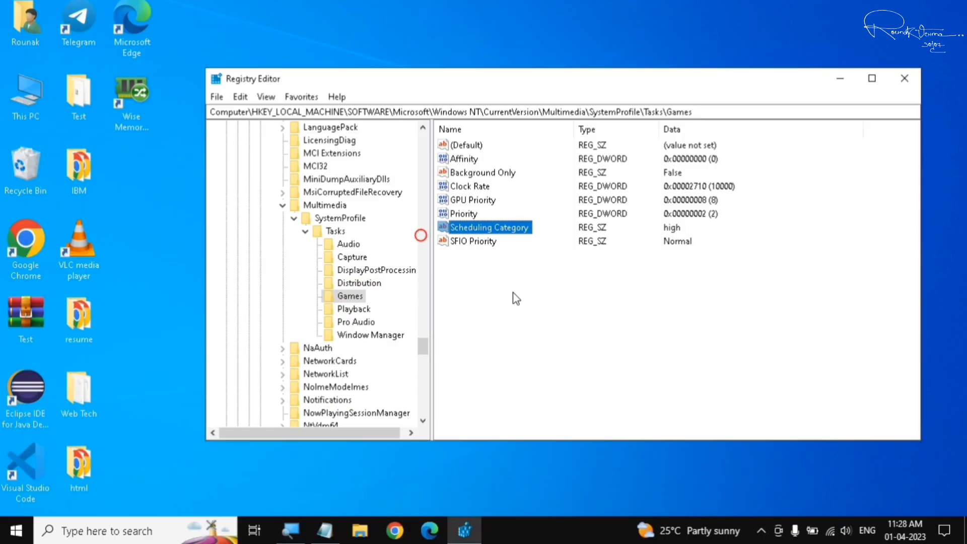
{"action": "left_click", "coordinate": [589, 326]}
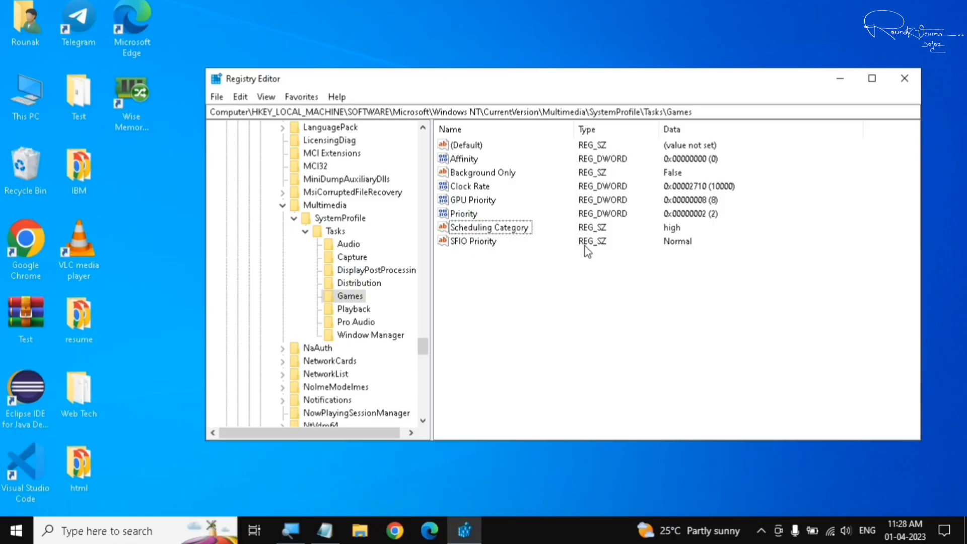
Step: Close the Registry Editor and refresh the desktop
{"action": "left_click", "coordinate": [905, 78]}
{"action": "right_click", "coordinate": [607, 132]}
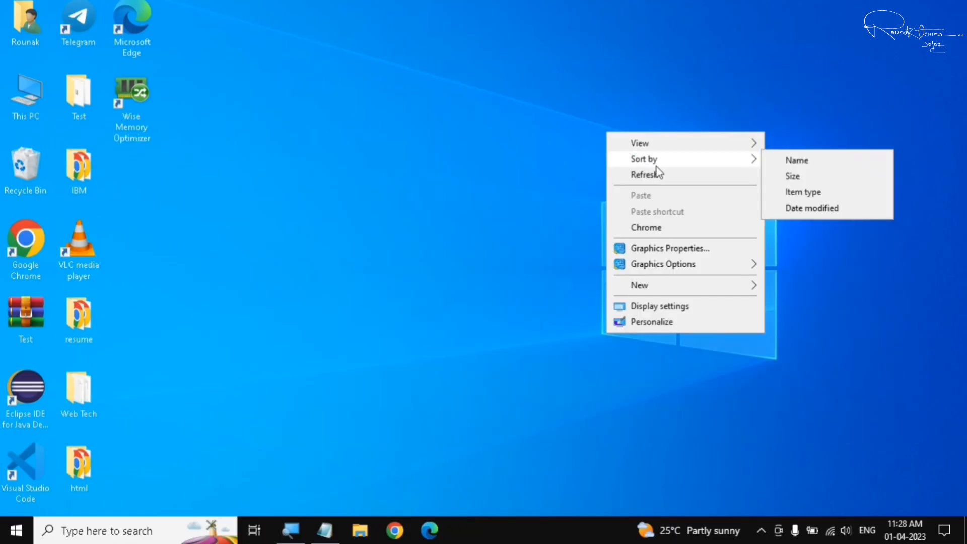
{"action": "left_click", "coordinate": [656, 172]}
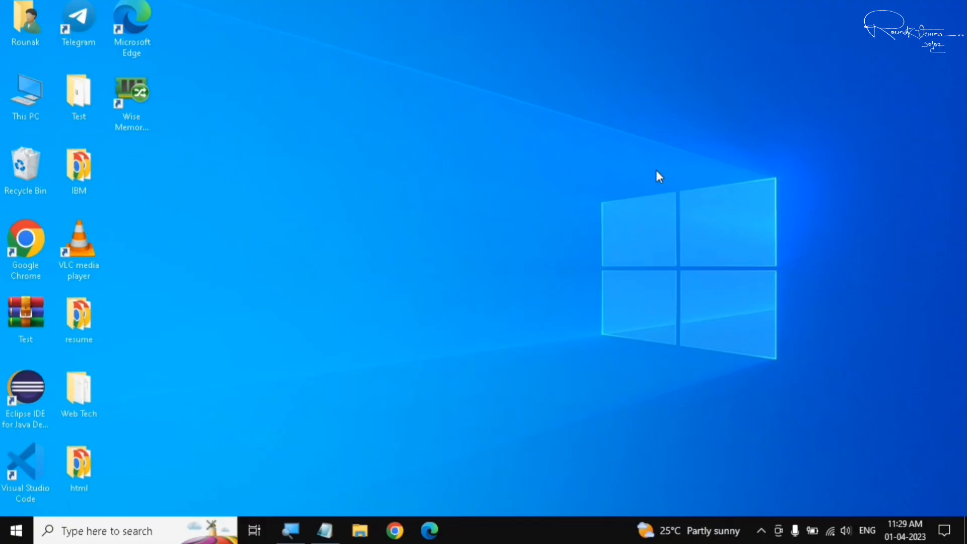
Step: Launch System Configuration by running msconfig from the Run dialog
{"action": "key", "text": "super+r"}
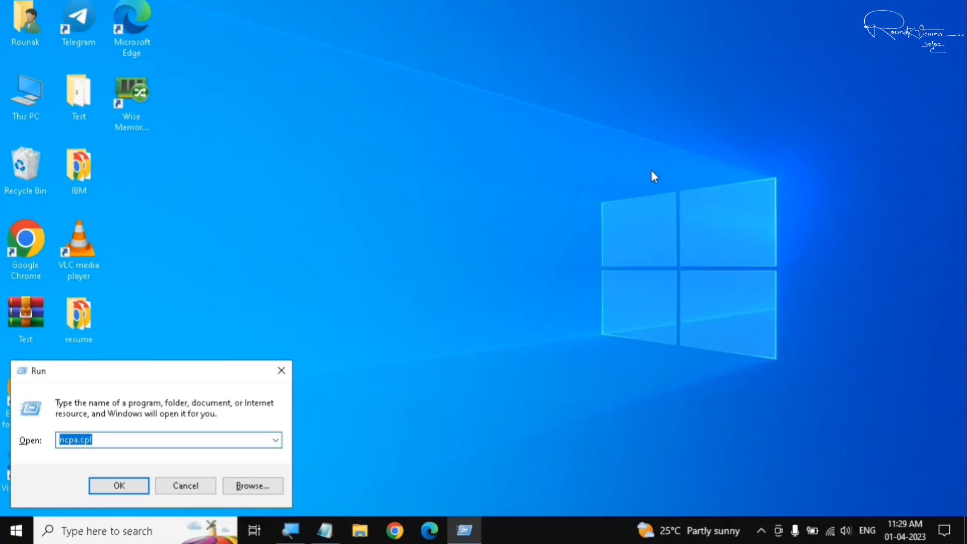
{"action": "left_click_drag", "start_coordinate": [146, 373], "coordinate": [452, 186]}
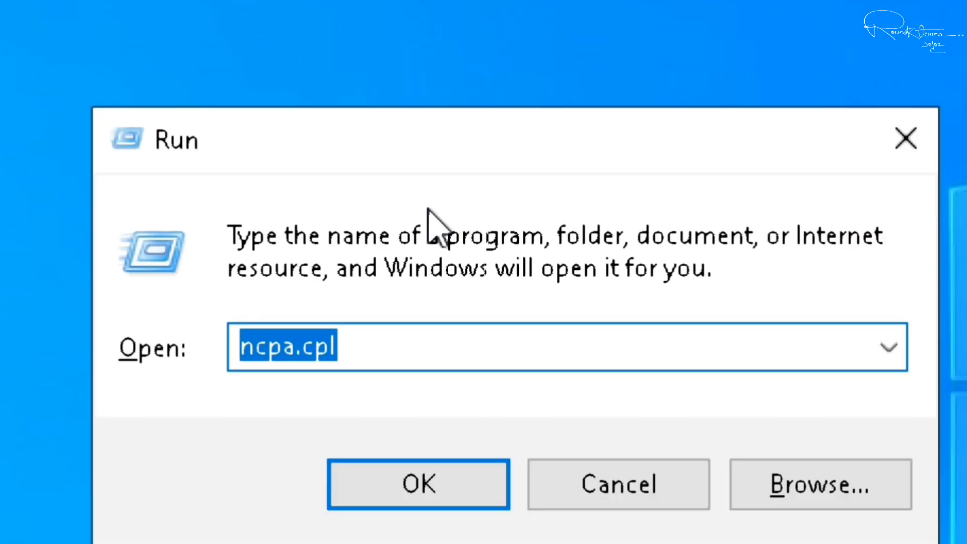
{"action": "key", "text": "BackSpace"}
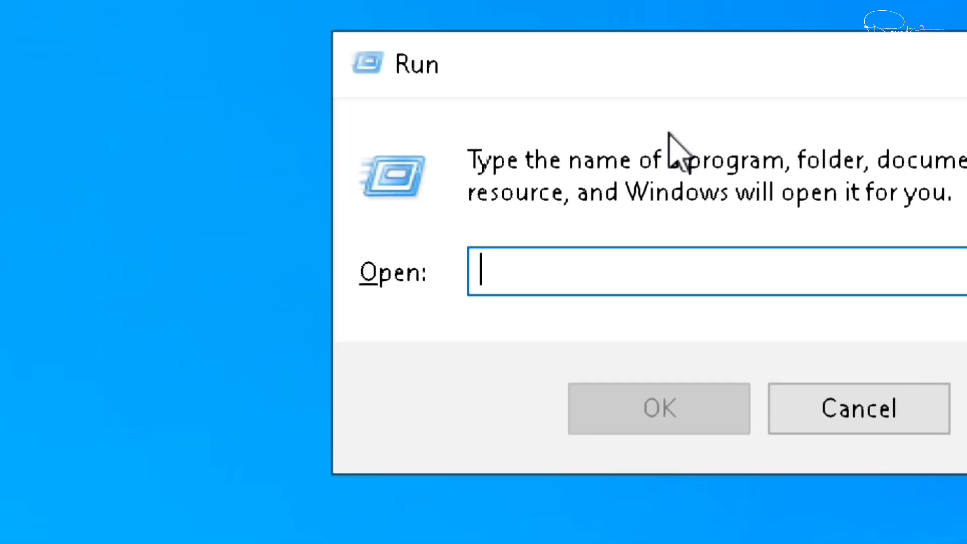
{"action": "type", "text": "msconfig"}
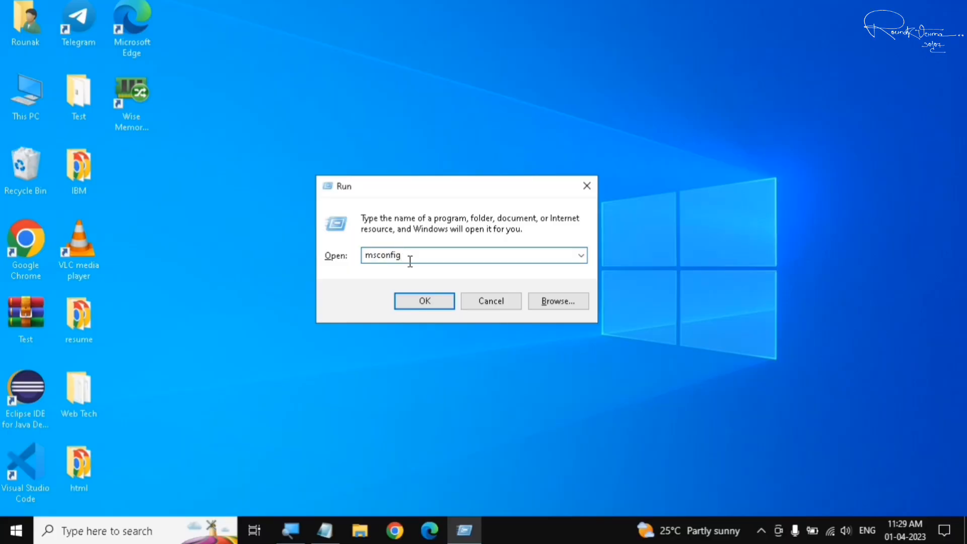
{"action": "left_click", "coordinate": [413, 301]}
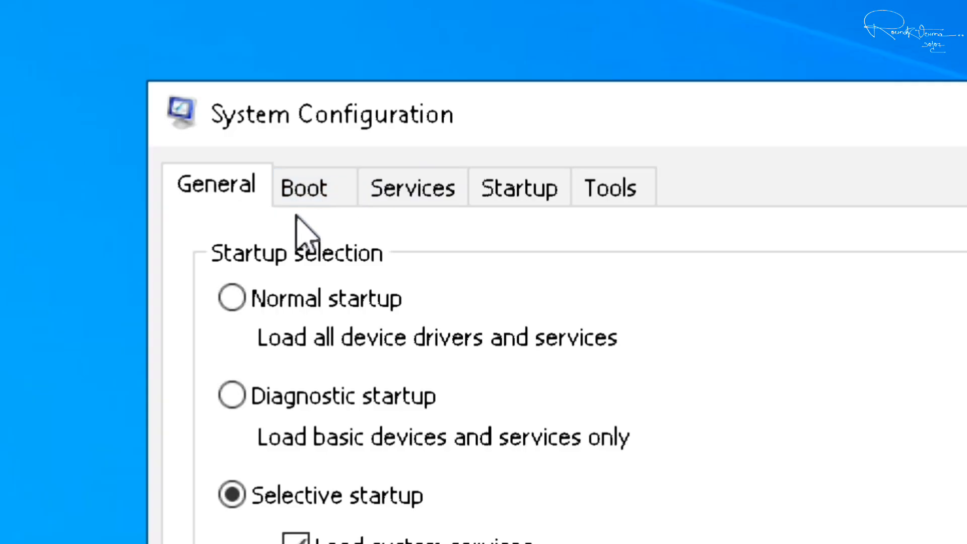
Step: In the advanced boot options of the Windows 10 (C:\Windows) entry, enable Number of processors, choose 4 and accept
{"action": "left_click", "coordinate": [314, 194]}
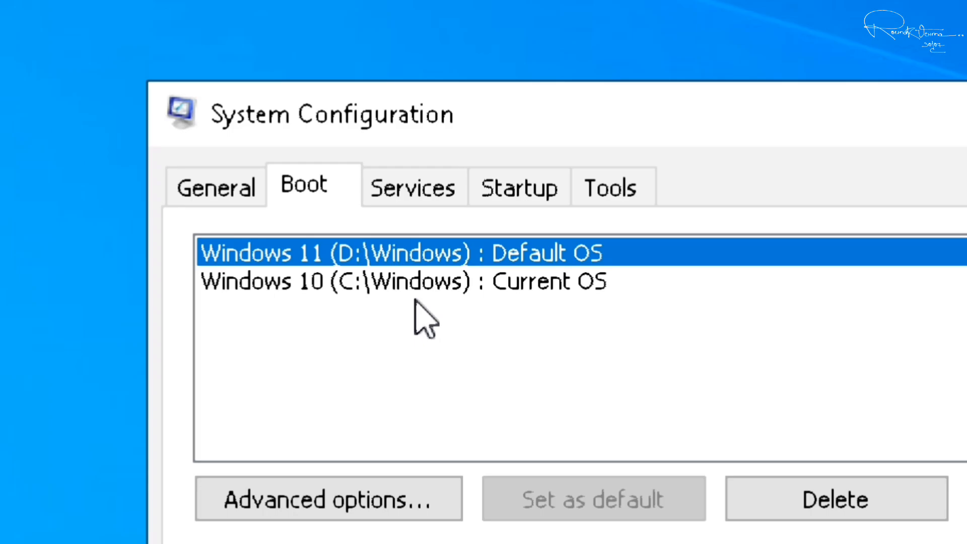
{"action": "left_click", "coordinate": [364, 284]}
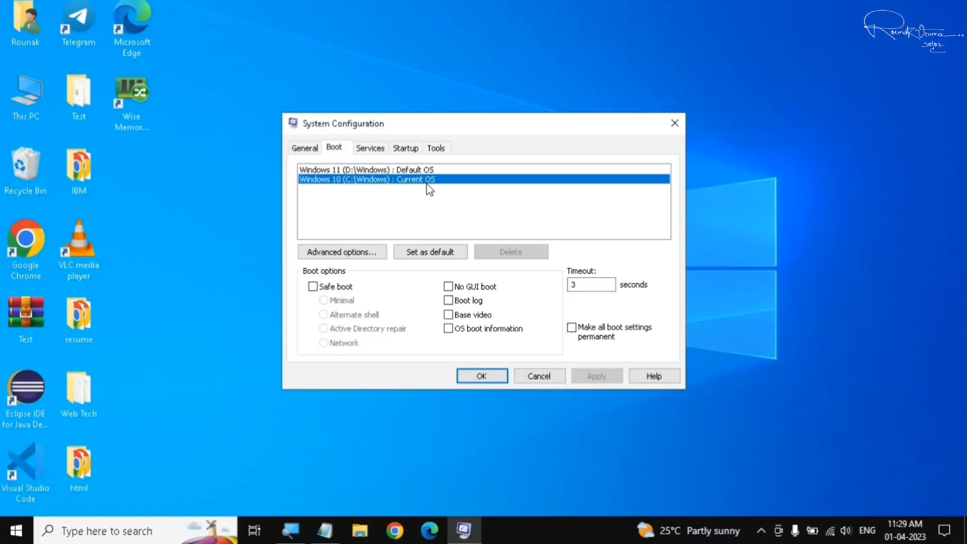
{"action": "left_click", "coordinate": [337, 255]}
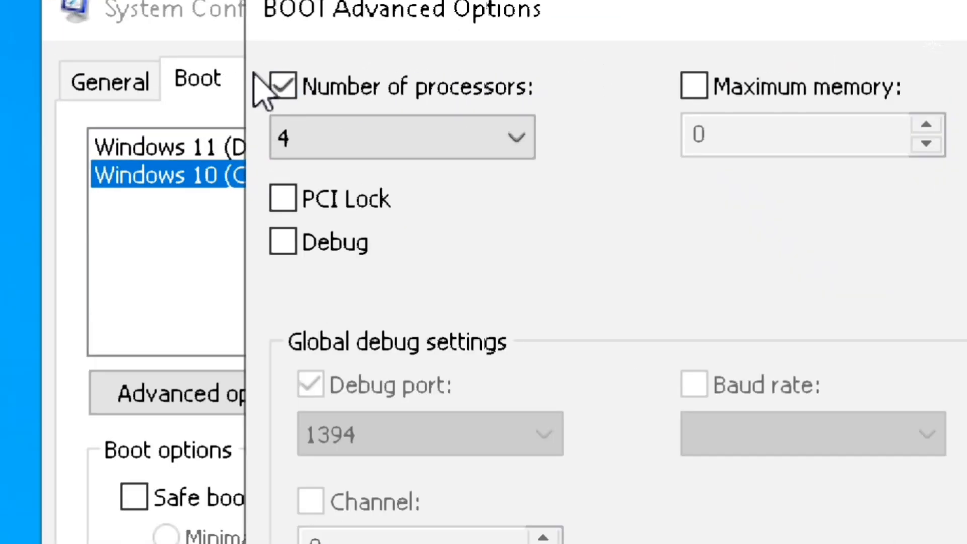
{"action": "left_click", "coordinate": [282, 85]}
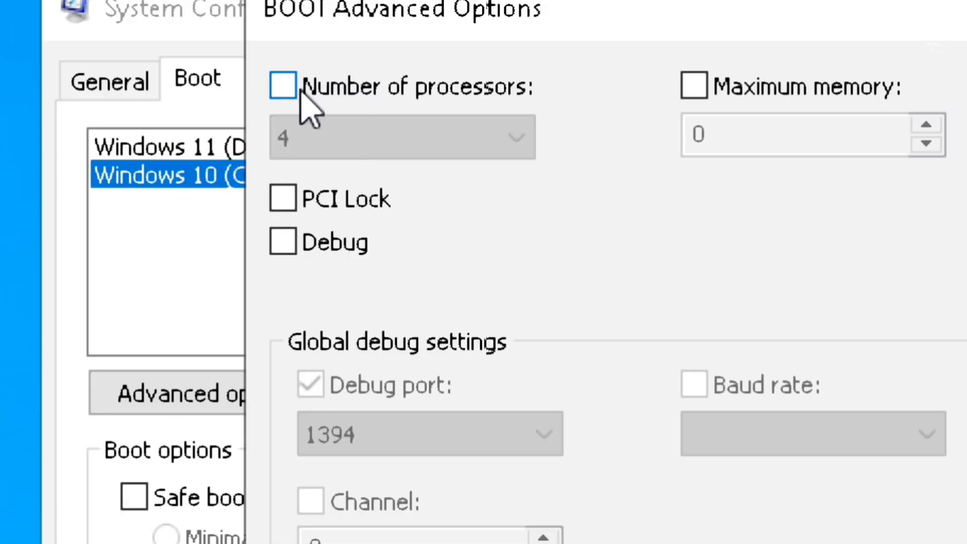
{"action": "left_click", "coordinate": [281, 85]}
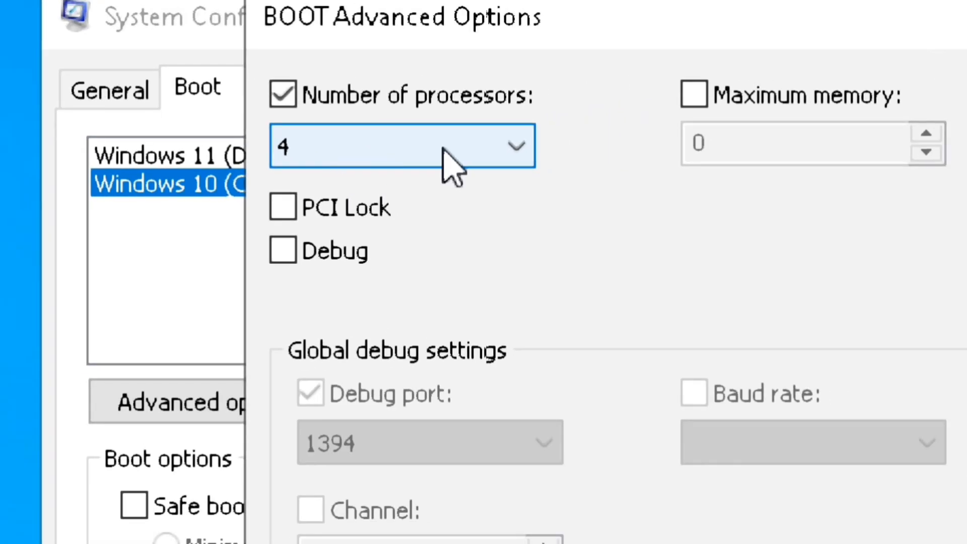
{"action": "left_click", "coordinate": [443, 148]}
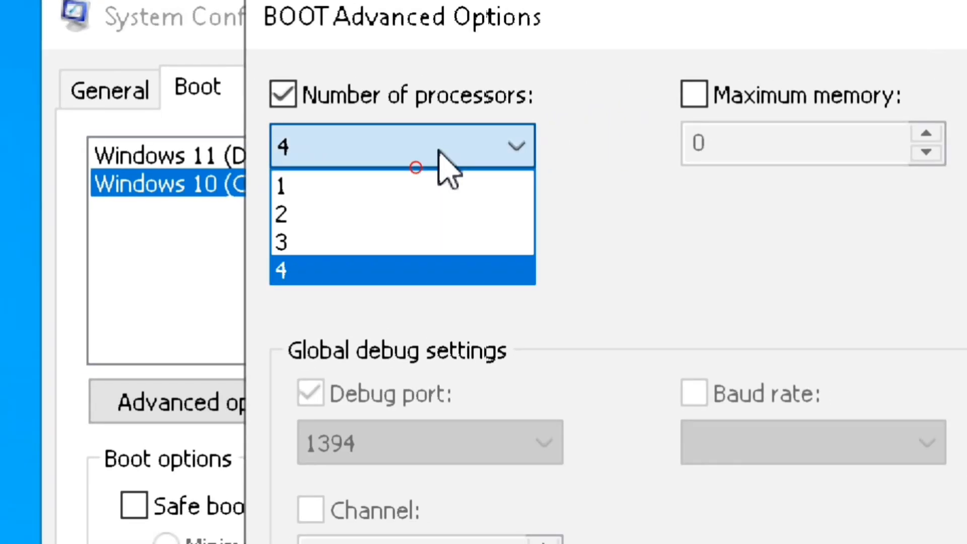
{"action": "left_click", "coordinate": [373, 272]}
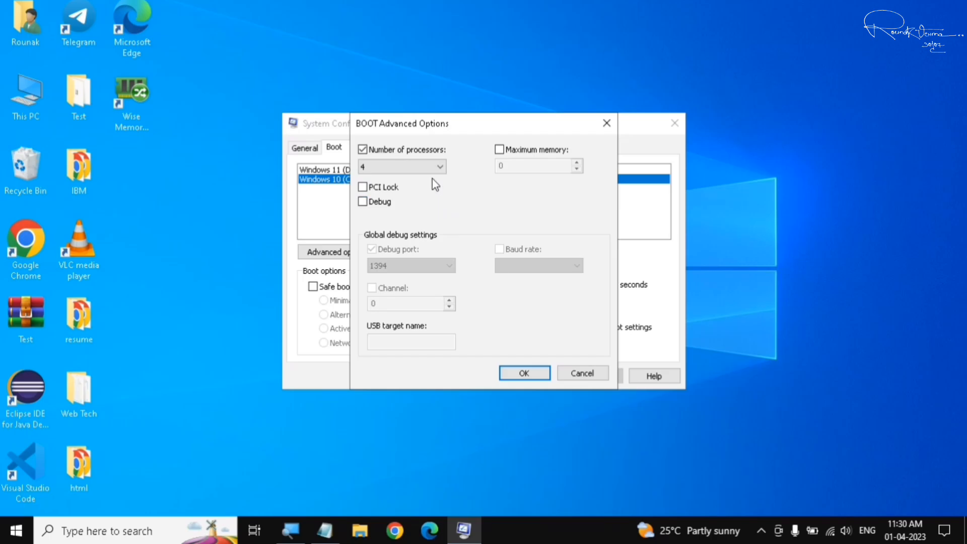
{"action": "left_click", "coordinate": [530, 371]}
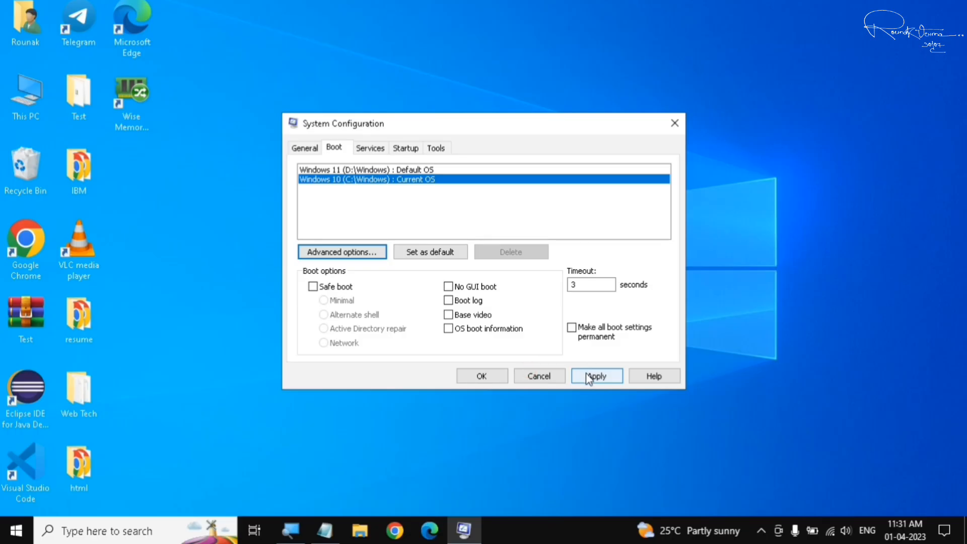
Step: Apply the boot changes, close System Configuration and dismiss the restart prompt without restarting
{"action": "left_click", "coordinate": [597, 377]}
{"action": "left_click", "coordinate": [480, 378]}
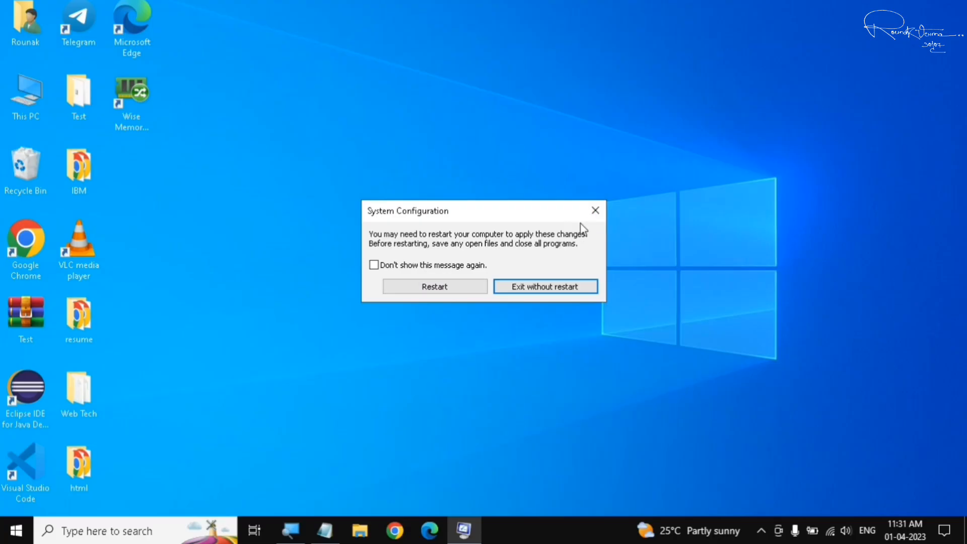
{"action": "left_click", "coordinate": [595, 210]}
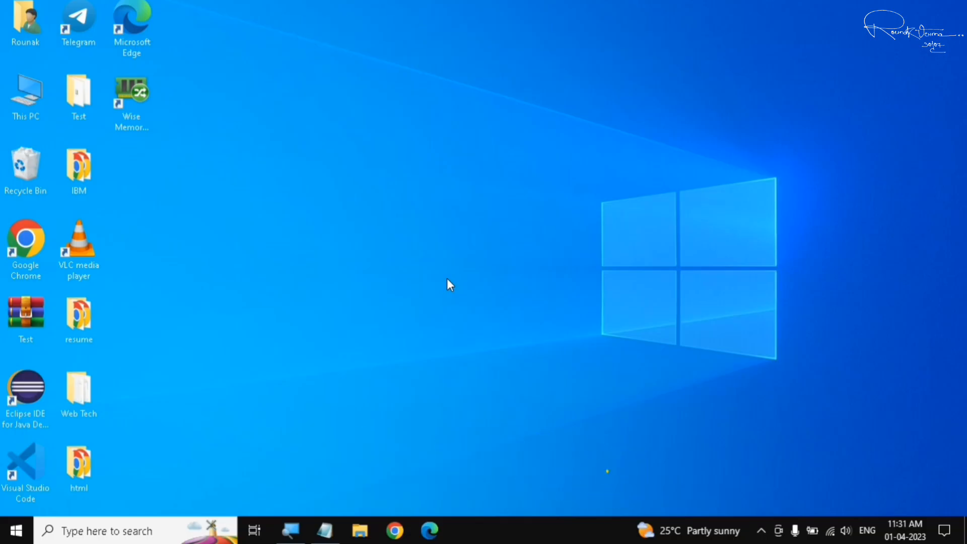
Step: Open the user's temporary files folder by running %temp% from the Run dialog
{"action": "key", "text": "super+r"}
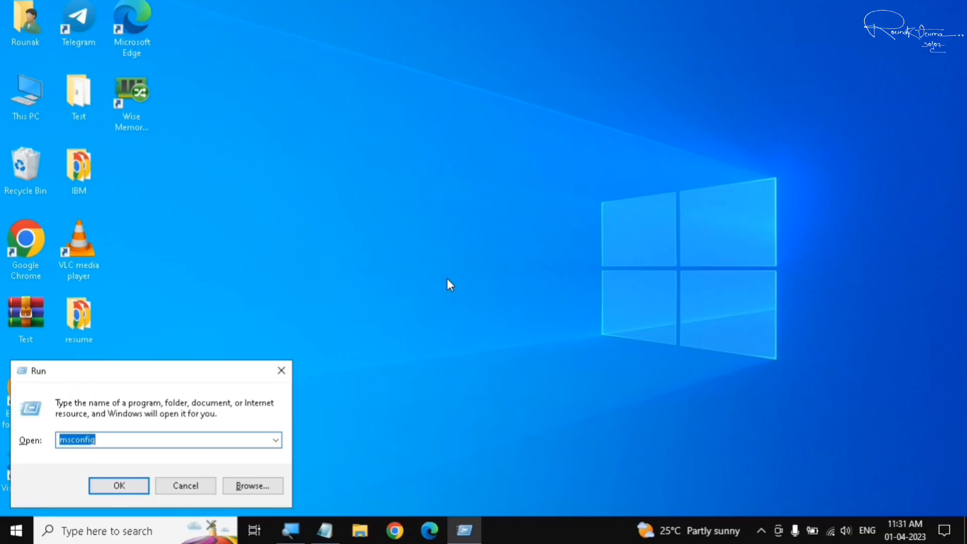
{"action": "left_click_drag", "start_coordinate": [149, 369], "coordinate": [478, 197]}
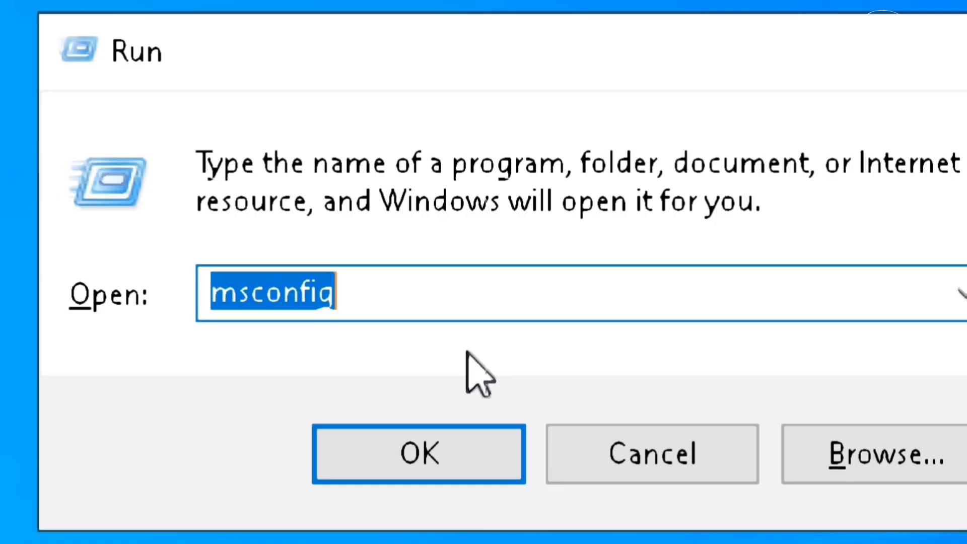
{"action": "key", "text": "BackSpace"}
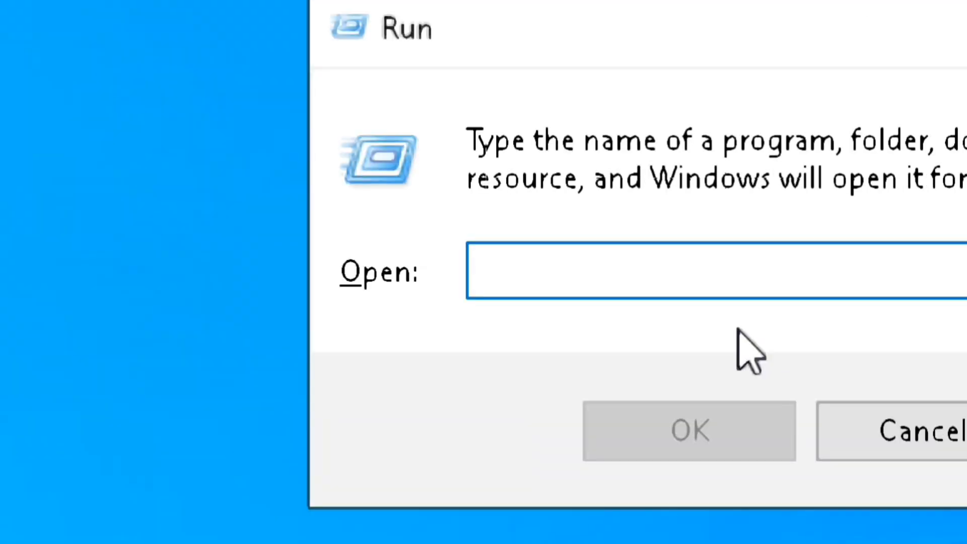
{"action": "type", "text": "%temp"}
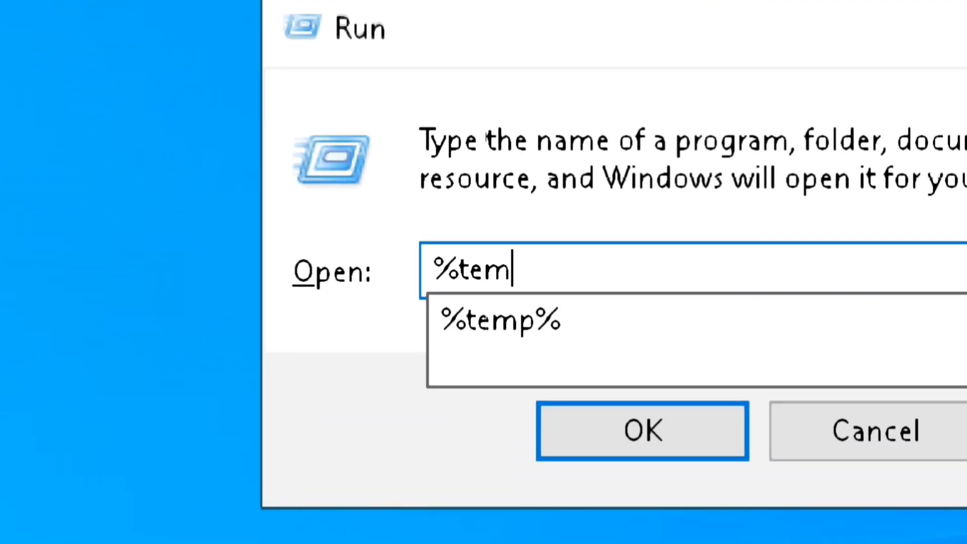
{"action": "type", "text": "%"}
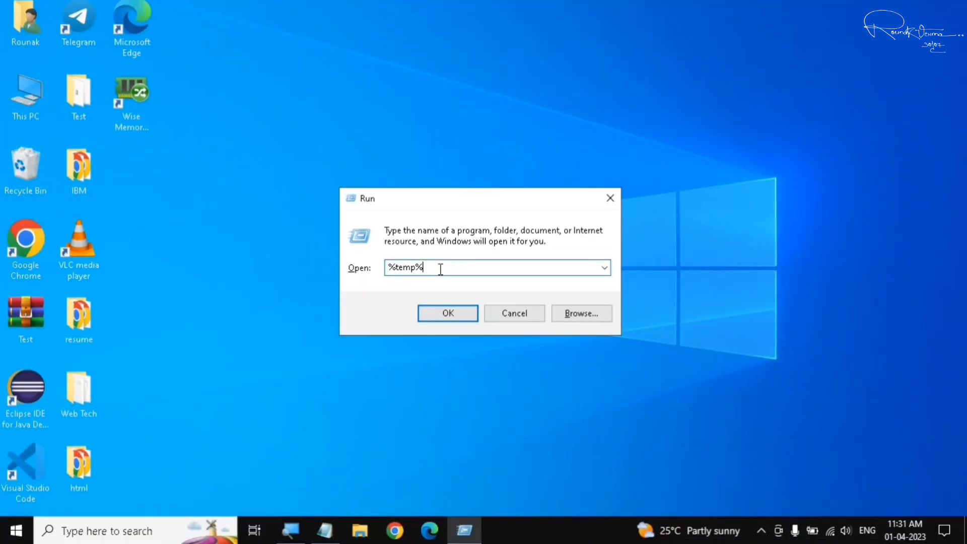
{"action": "left_click", "coordinate": [450, 315]}
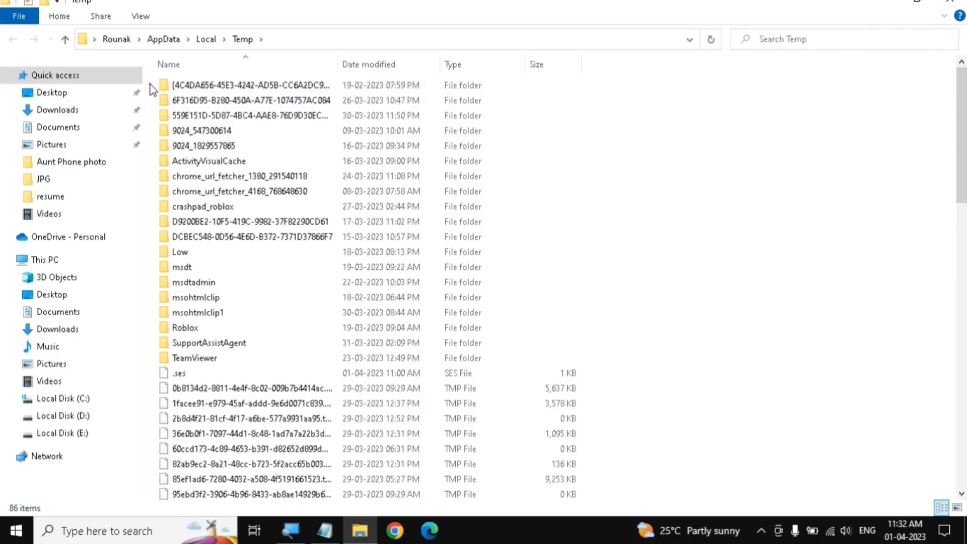
{"action": "left_click_drag", "start_coordinate": [152, 84], "coordinate": [403, 503]}
{"action": "scroll", "coordinate": [962, 468], "scroll_direction": "up", "scroll_amount": 20}
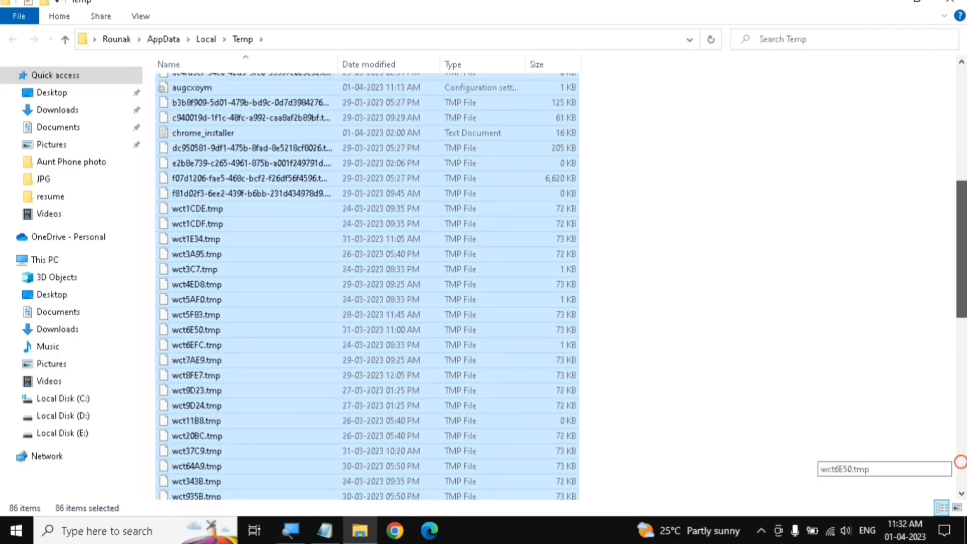
{"action": "left_click", "coordinate": [784, 182]}
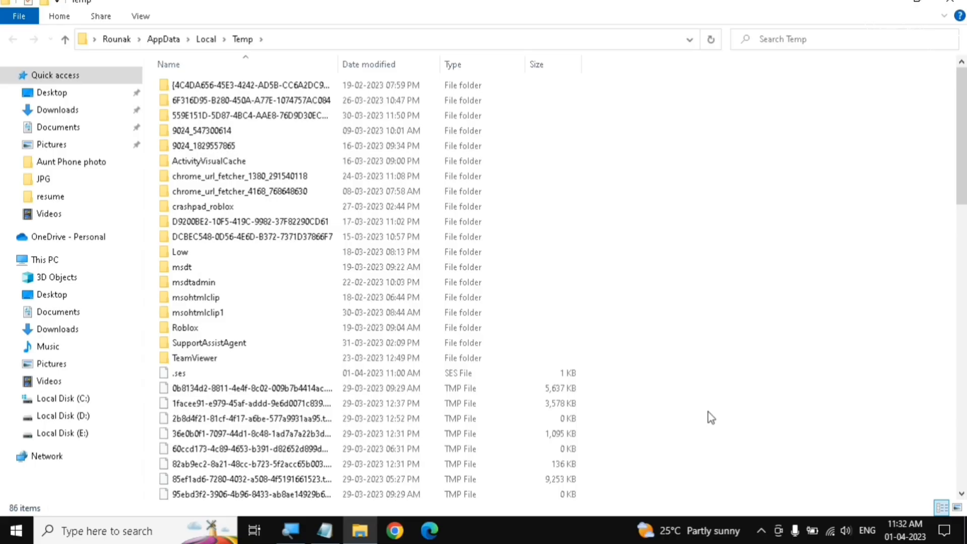
Step: Permanently delete everything in the user's Temp folder, granting administrator permission for all current items, and close the folder
{"action": "key", "text": "ctrl+a"}
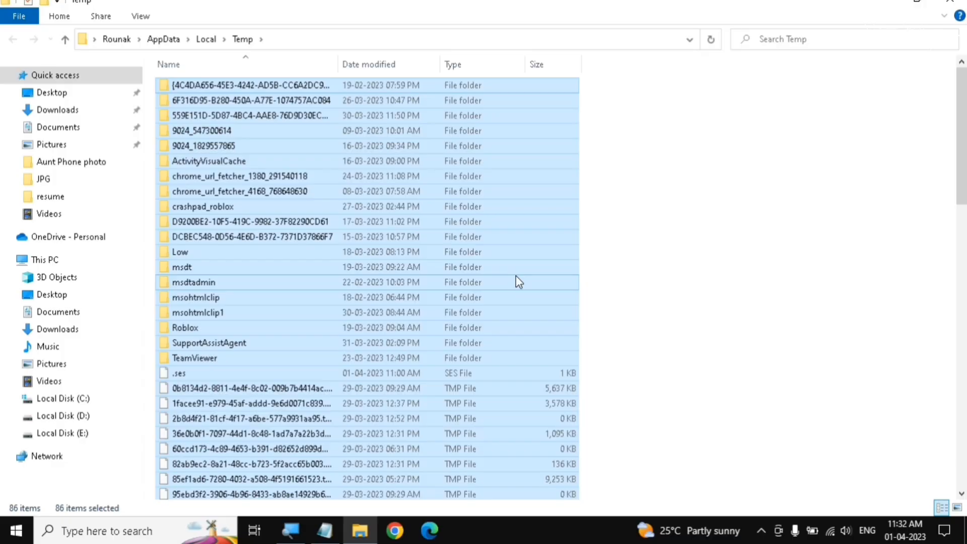
{"action": "key", "text": "shift+Delete"}
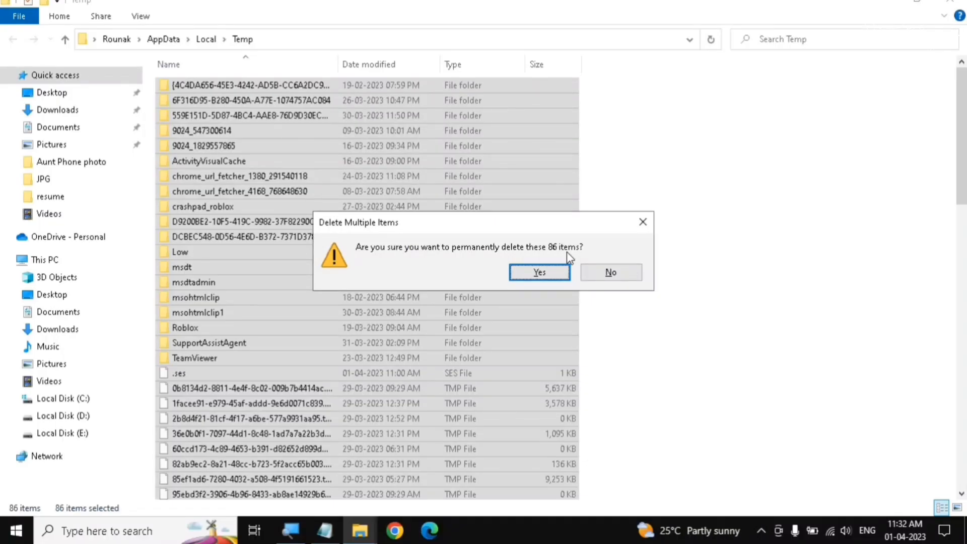
{"action": "left_click", "coordinate": [547, 271]}
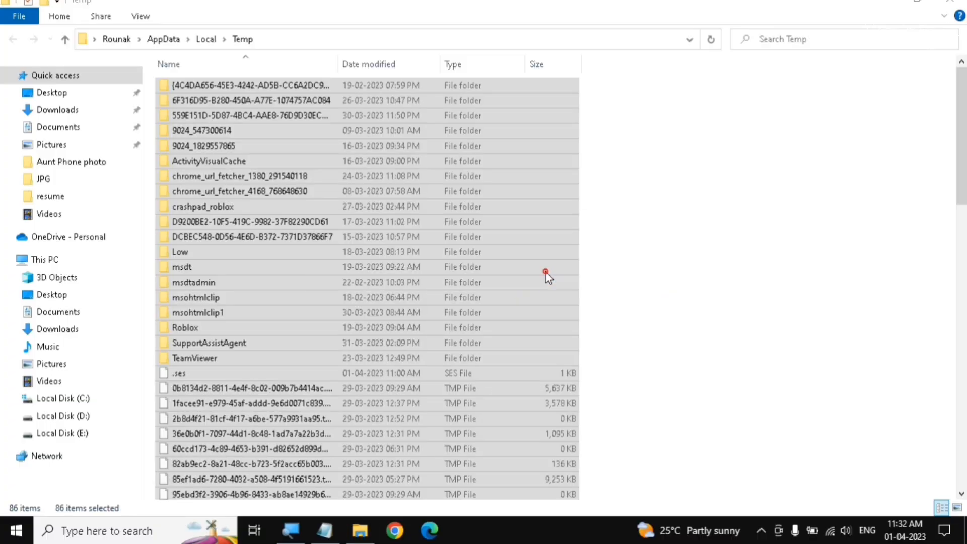
{"action": "left_click", "coordinate": [198, 170]}
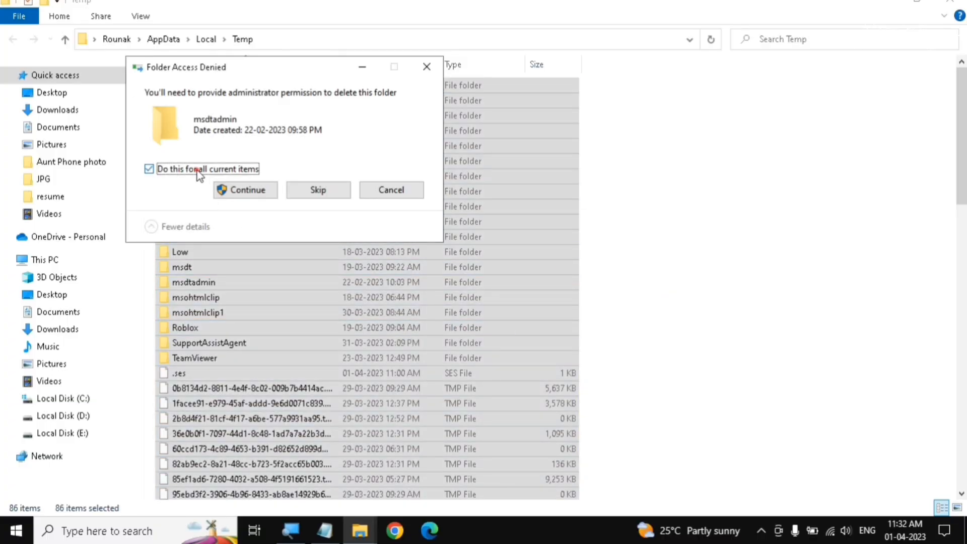
{"action": "left_click", "coordinate": [243, 190]}
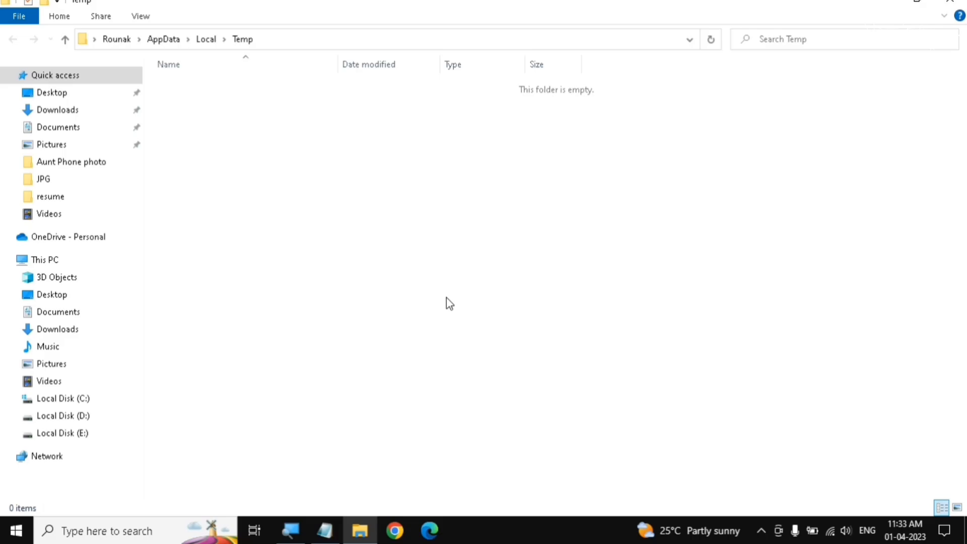
{"action": "left_click", "coordinate": [950, 2]}
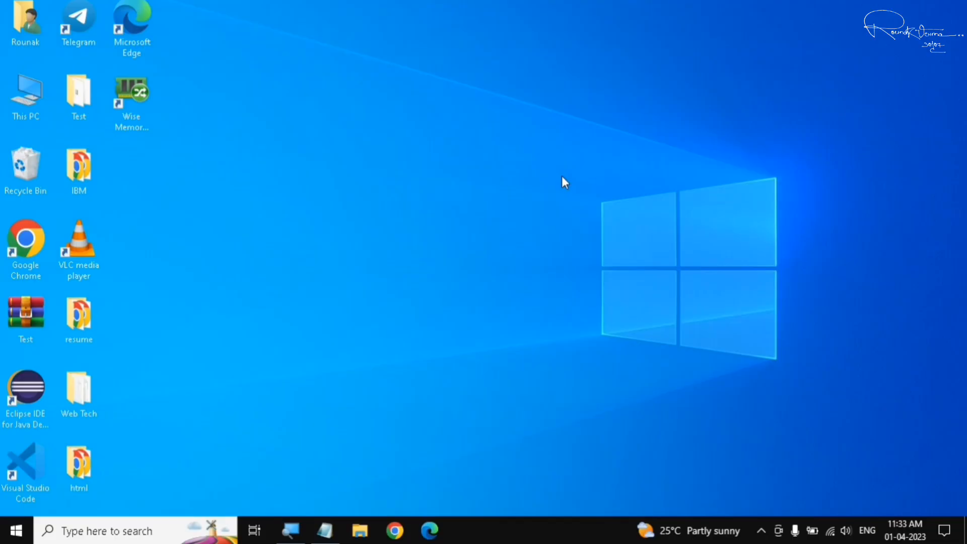
Step: Open the Windows temporary files folder by running temp from the Run dialog
{"action": "key", "text": "super+r"}
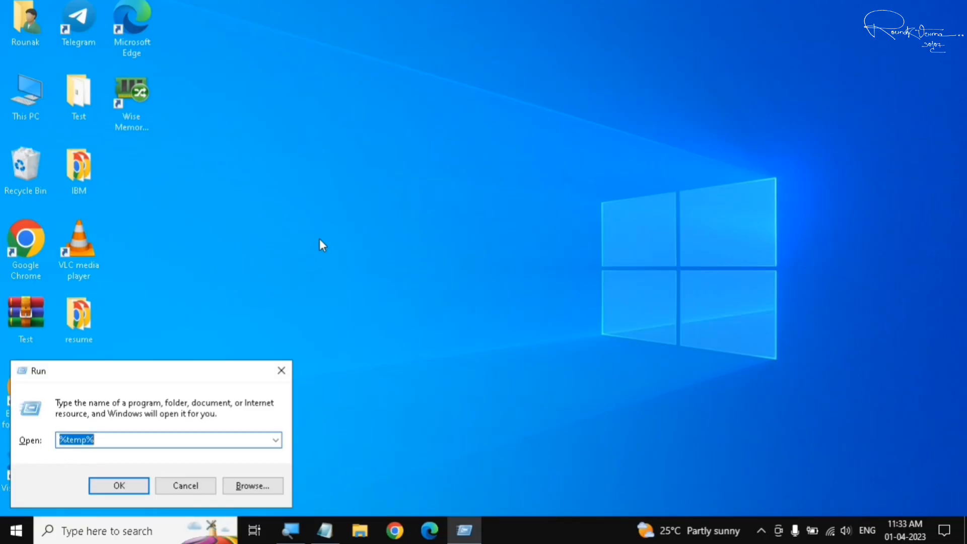
{"action": "left_click_drag", "start_coordinate": [444, 207], "coordinate": [477, 155]}
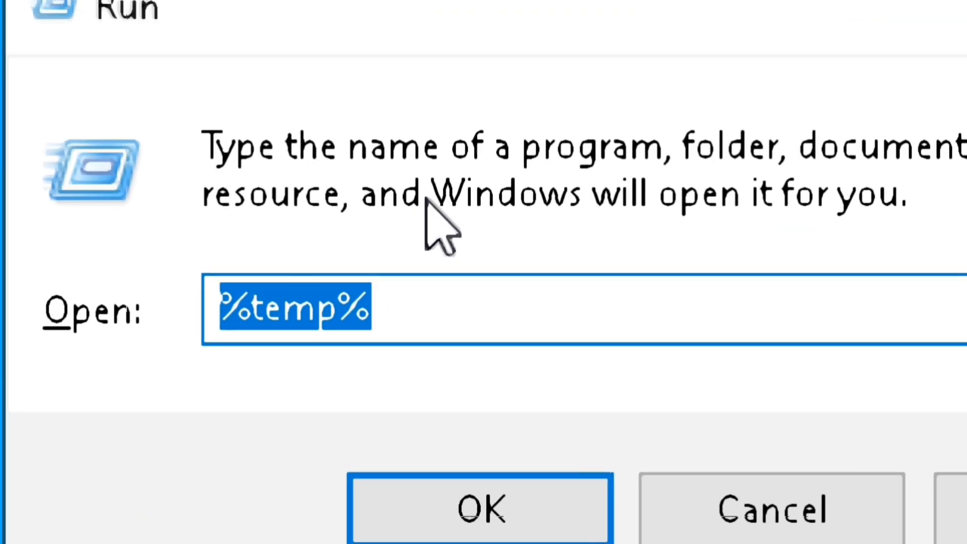
{"action": "key", "text": "BackSpace"}
{"action": "type", "text": "temp"}
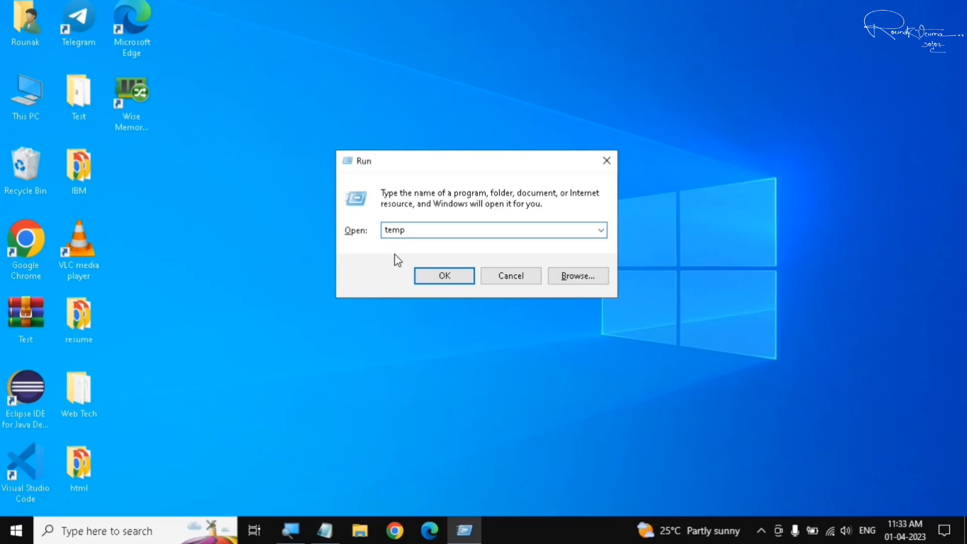
{"action": "left_click", "coordinate": [445, 277]}
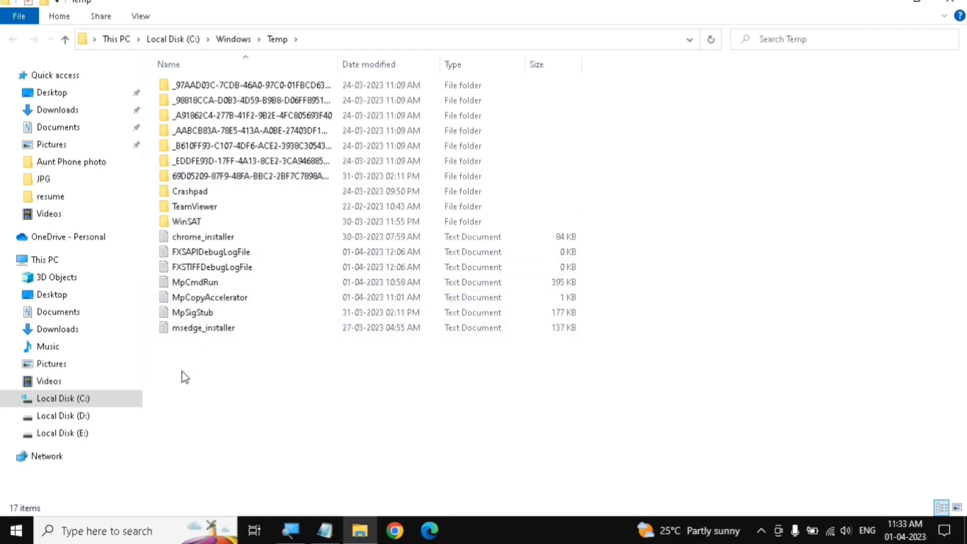
Step: Permanently delete all items in C:\Windows\Temp, granting administrator permission for all current items, and close the folder
{"action": "left_click_drag", "start_coordinate": [173, 356], "coordinate": [337, 87]}
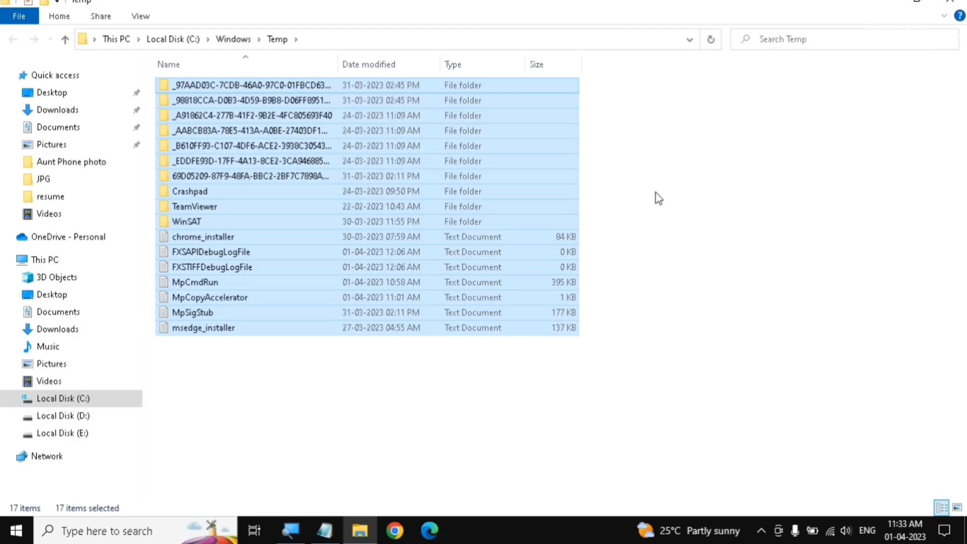
{"action": "key", "text": "shift+Delete"}
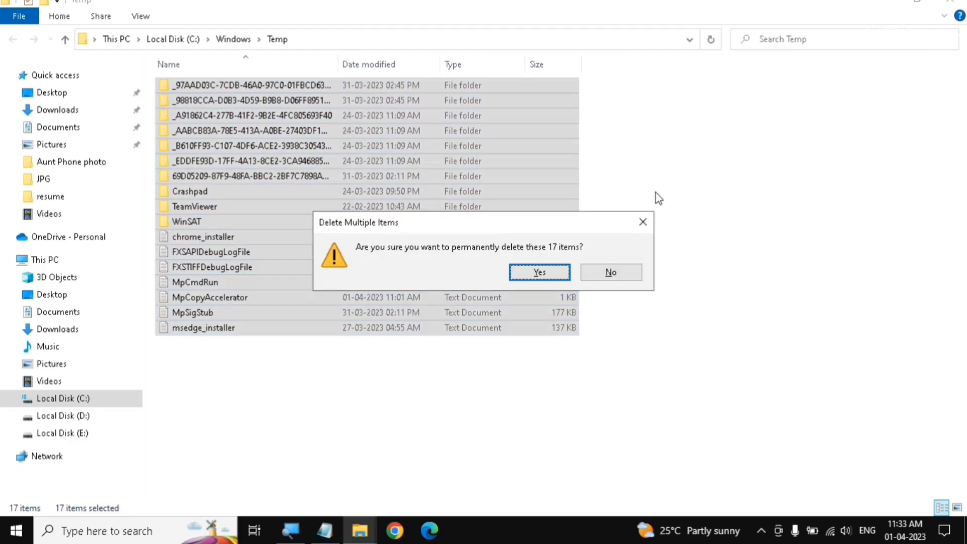
{"action": "left_click", "coordinate": [546, 268]}
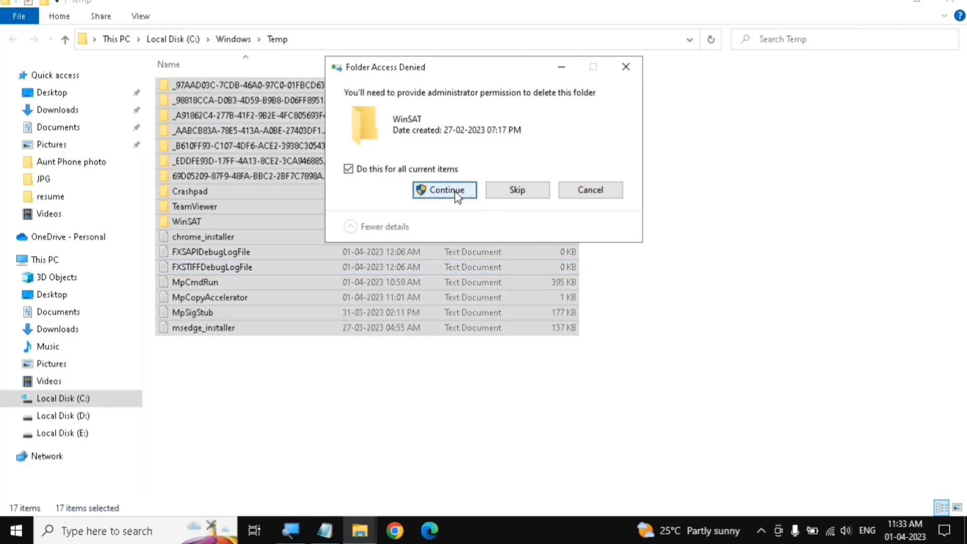
{"action": "left_click", "coordinate": [454, 190]}
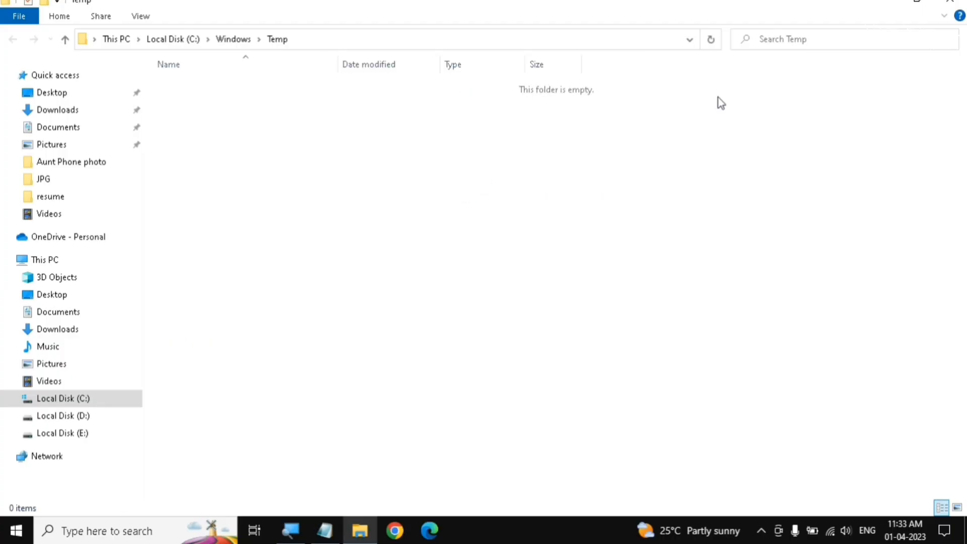
{"action": "left_click", "coordinate": [950, 2]}
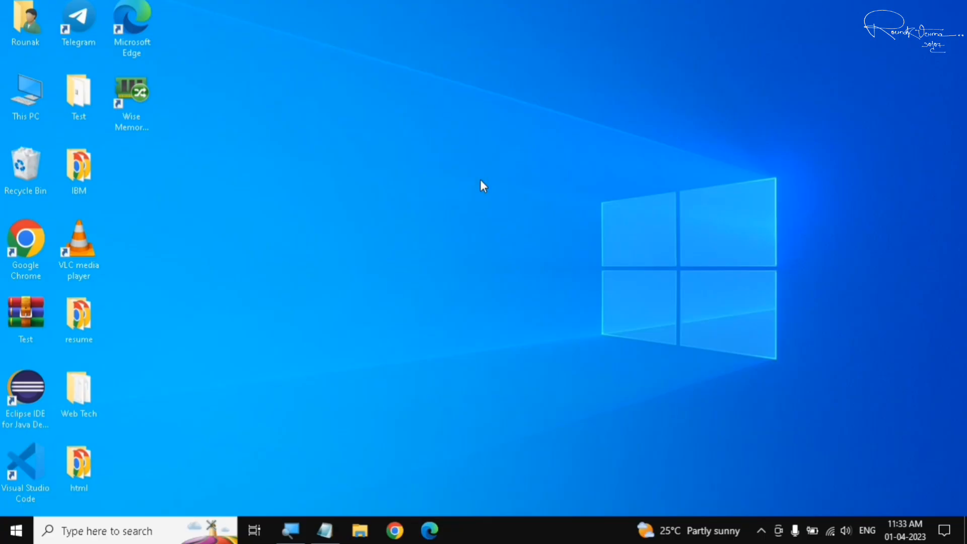
Step: Open the Windows Prefetch folder by running prefetch from the Run dialog
{"action": "key", "text": "super+r"}
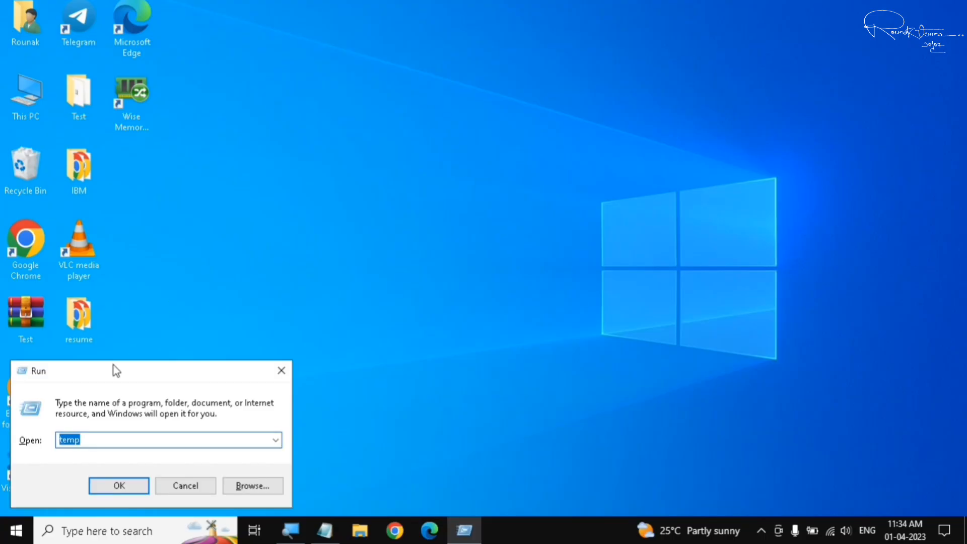
{"action": "left_click_drag", "start_coordinate": [117, 371], "coordinate": [448, 179]}
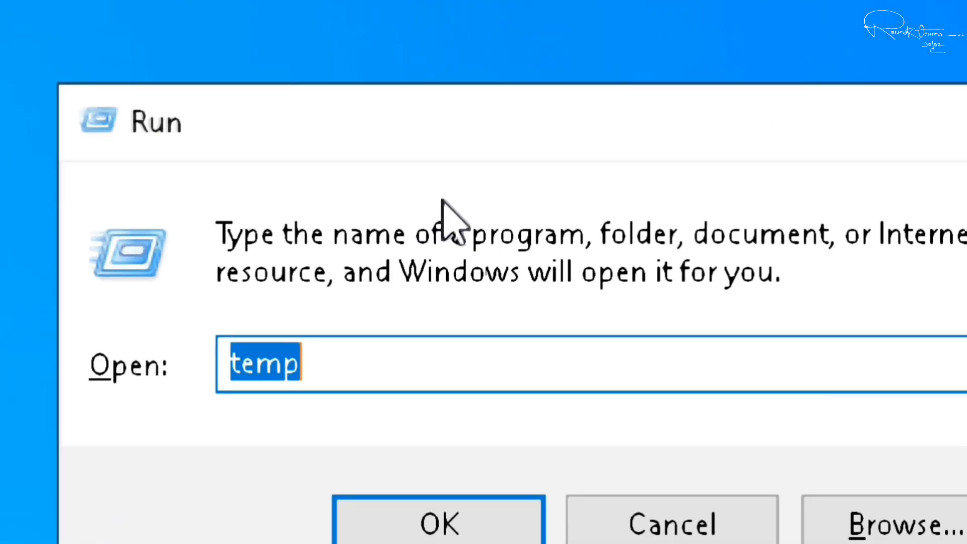
{"action": "key", "text": "BackSpace"}
{"action": "type", "text": "prefe"}
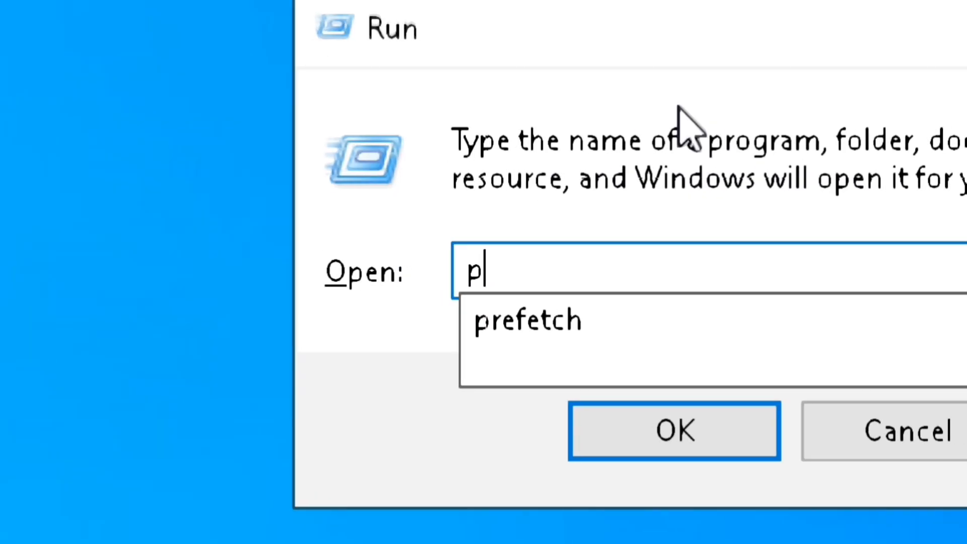
{"action": "type", "text": "tch"}
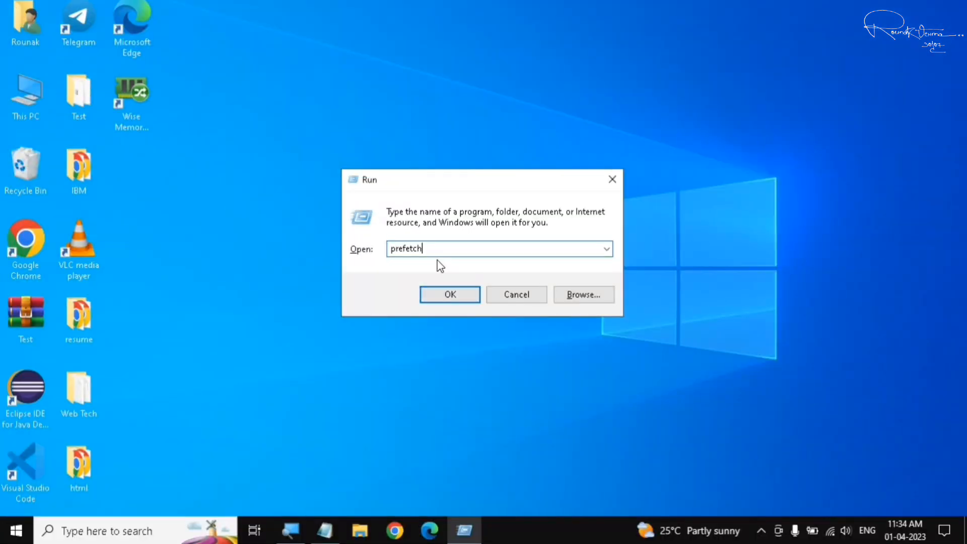
{"action": "left_click", "coordinate": [455, 296]}
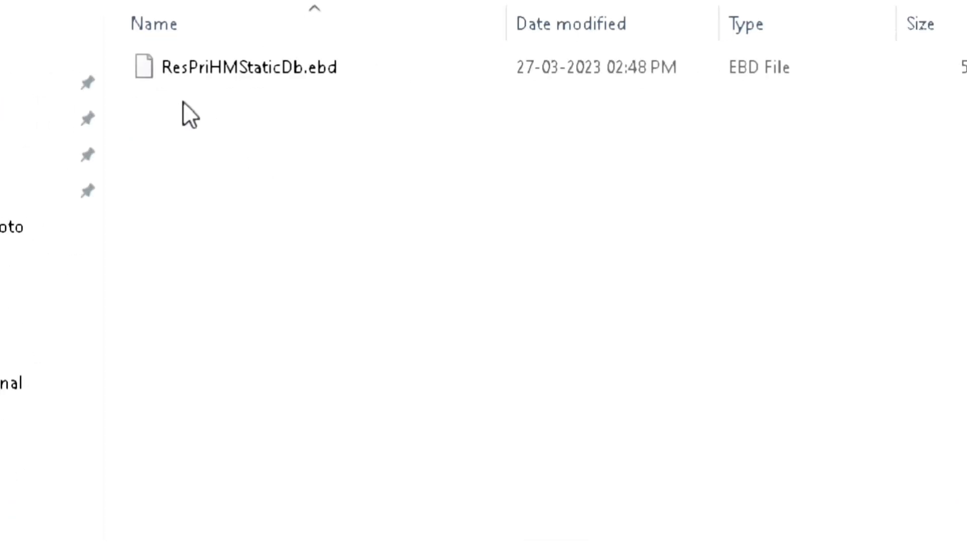
Step: Permanently delete the ResPriHMStaticDb.ebd file from the Prefetch folder
{"action": "left_click", "coordinate": [221, 85]}
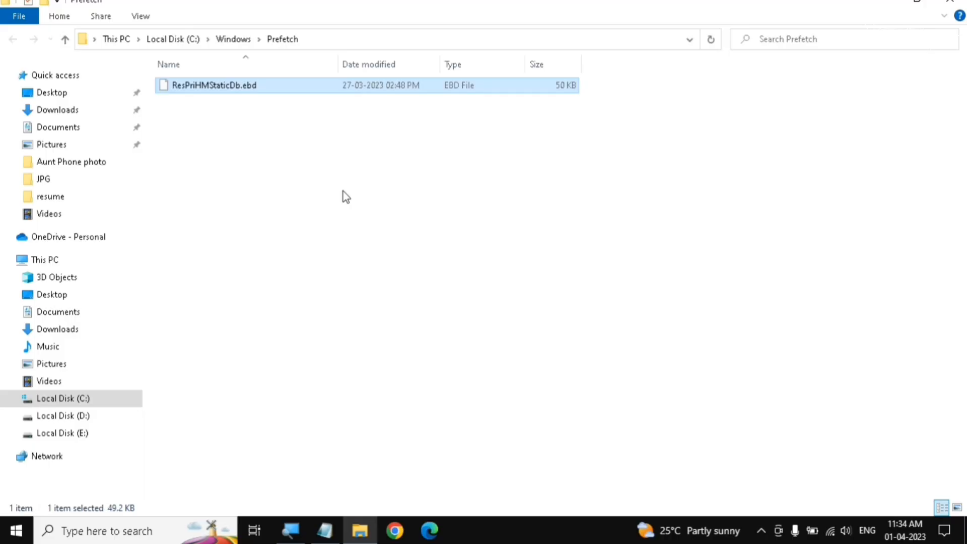
{"action": "key", "text": "shift+Delete"}
{"action": "left_click", "coordinate": [534, 318]}
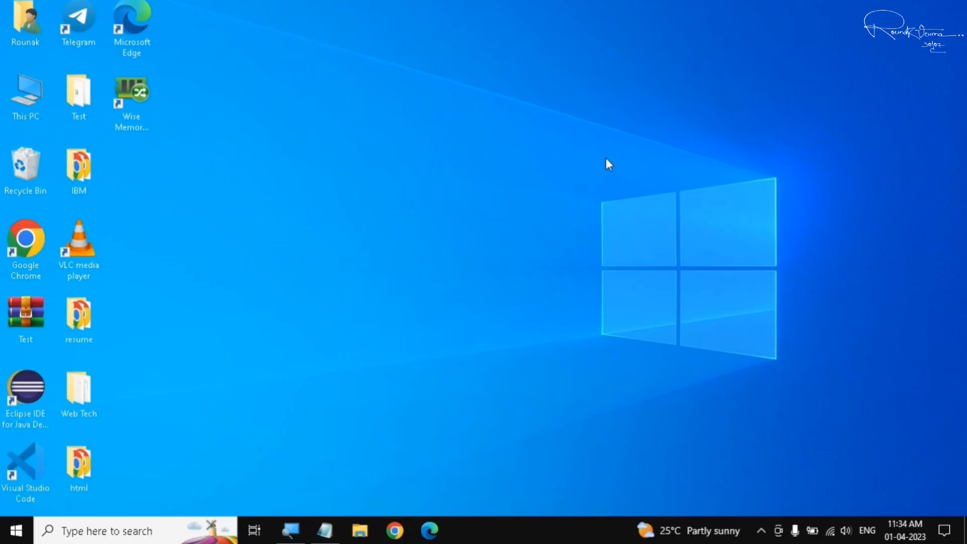
Step: Launch Disk Cleanup by running cleanmgr from the Run dialog
{"action": "key", "text": "super+r"}
{"action": "left_click_drag", "start_coordinate": [135, 373], "coordinate": [485, 196]}
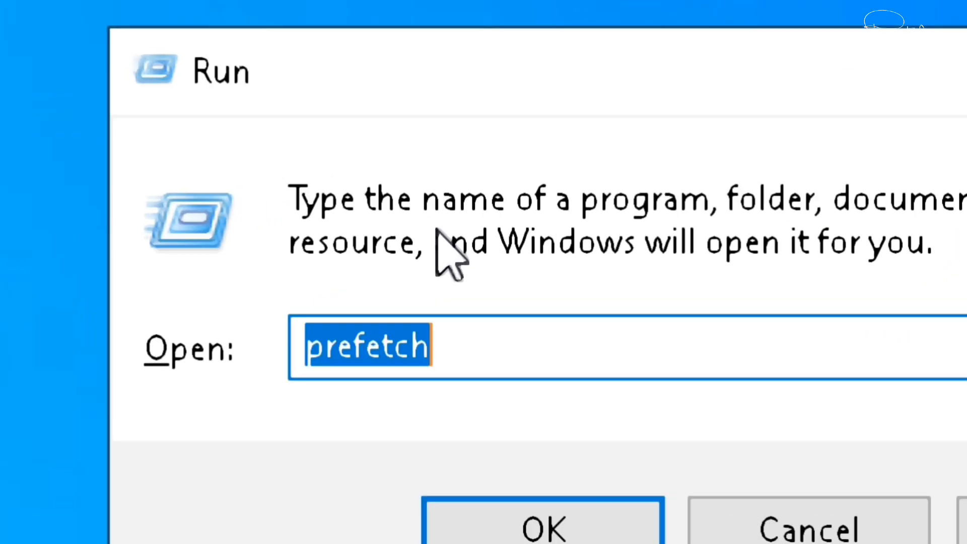
{"action": "key", "text": "BackSpace"}
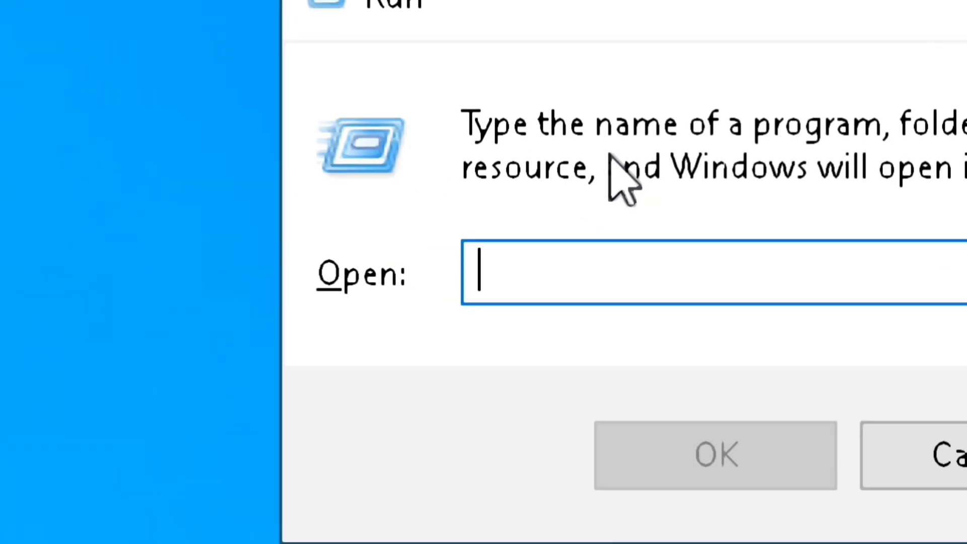
{"action": "type", "text": "clean"}
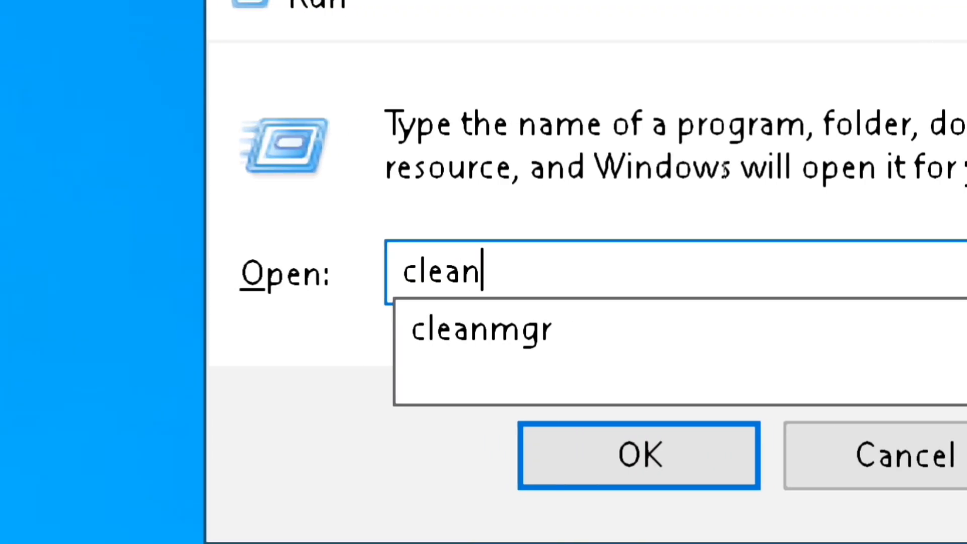
{"action": "type", "text": "mgr"}
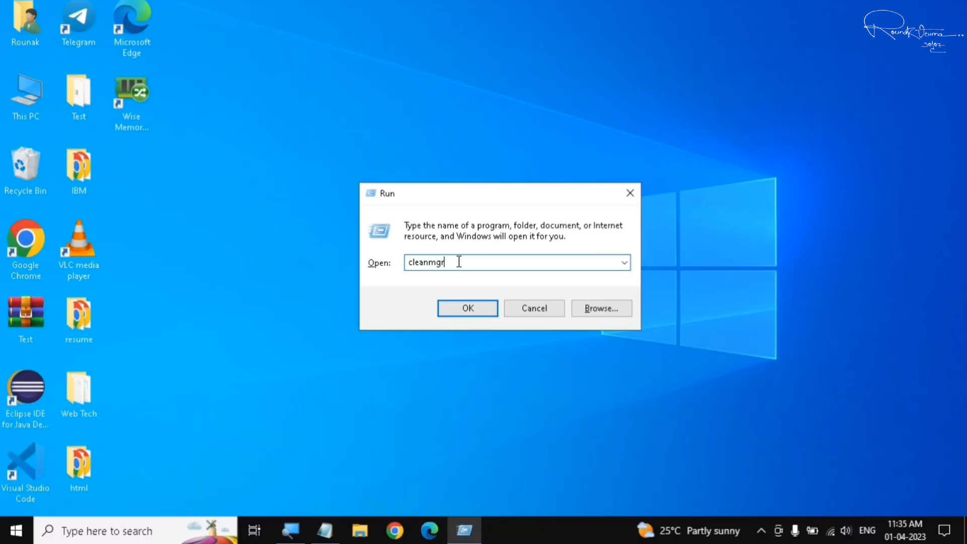
{"action": "left_click", "coordinate": [466, 308]}
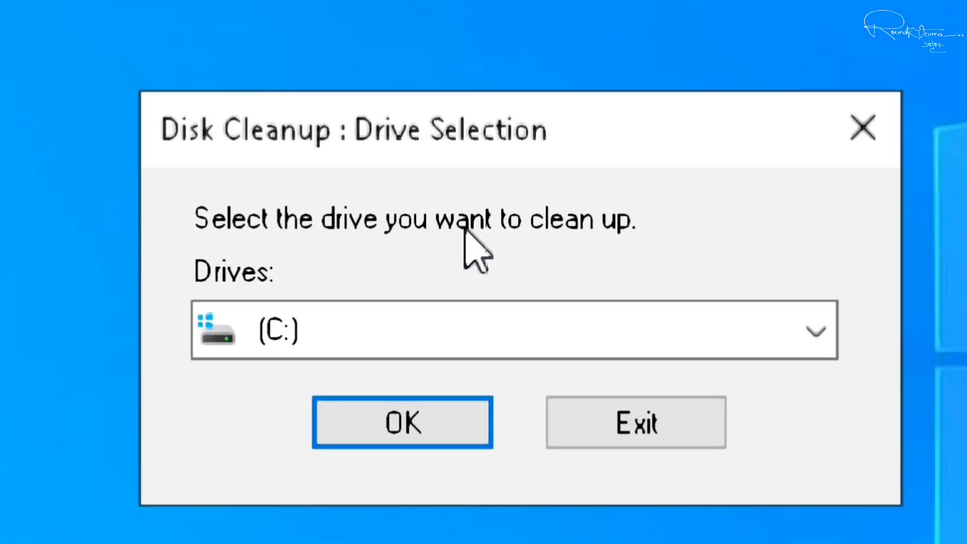
Step: Choose drive (C:) as the drive to clean up and accept the selection
{"action": "left_click", "coordinate": [567, 261]}
{"action": "left_click", "coordinate": [572, 375]}
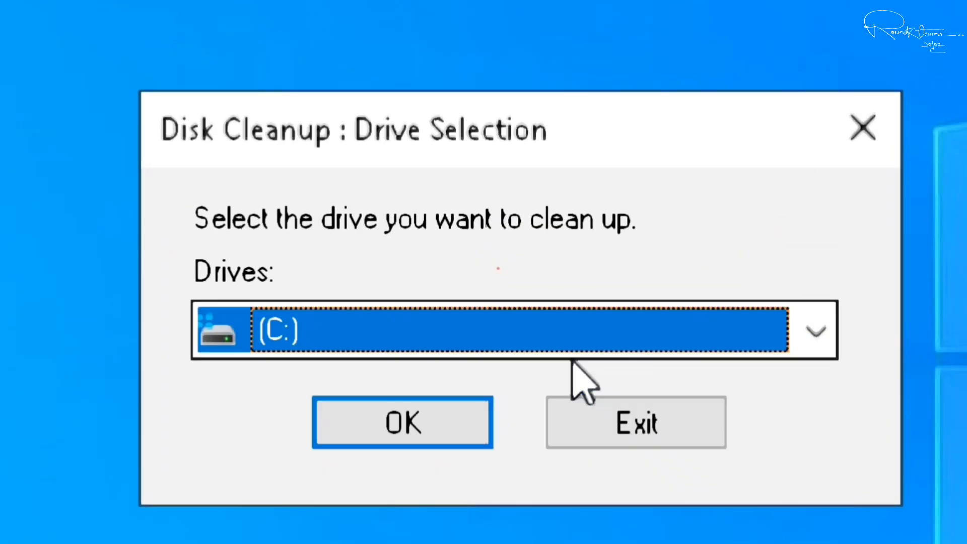
{"action": "left_click", "coordinate": [379, 426]}
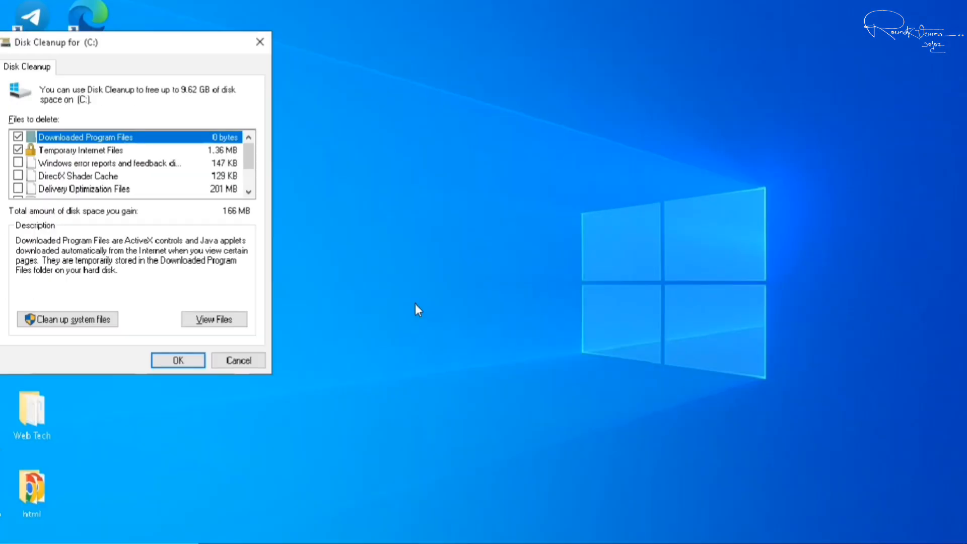
Step: Mark Windows error reports, DirectX Shader Cache, Delivery Optimization Files, Temporary files and Recycle Bin for deletion in Disk Cleanup
{"action": "left_click_drag", "start_coordinate": [136, 41], "coordinate": [462, 101]}
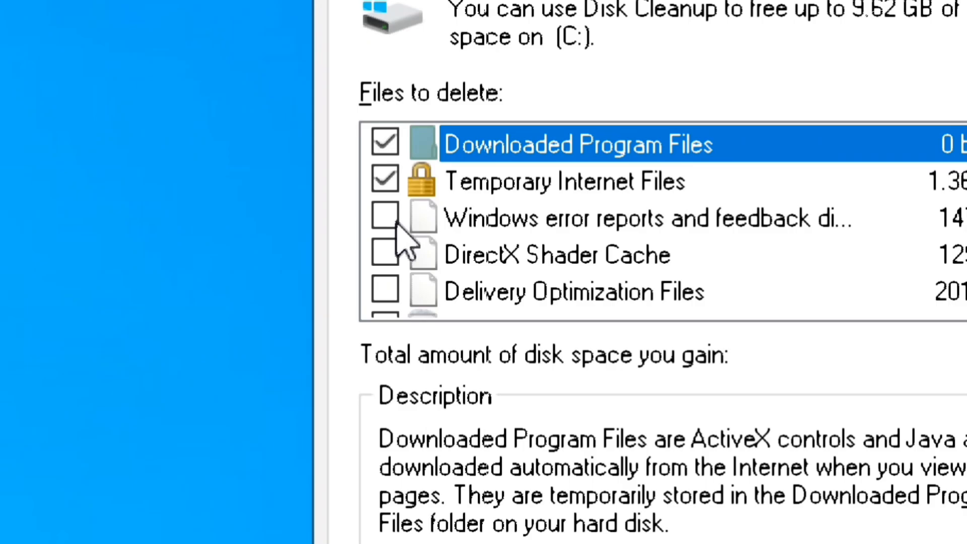
{"action": "left_click", "coordinate": [394, 219]}
{"action": "left_click", "coordinate": [393, 254]}
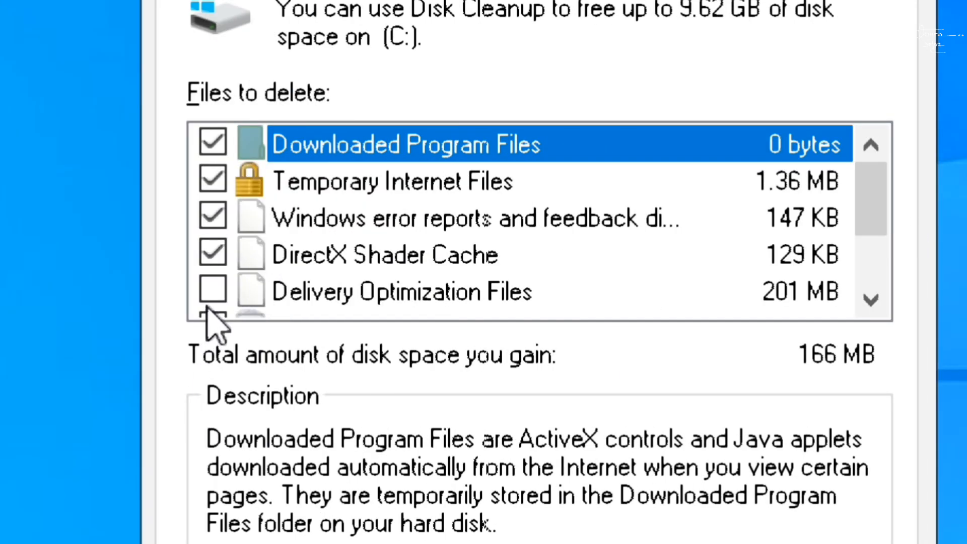
{"action": "left_click", "coordinate": [213, 289]}
{"action": "left_click_drag", "start_coordinate": [875, 217], "coordinate": [877, 275]}
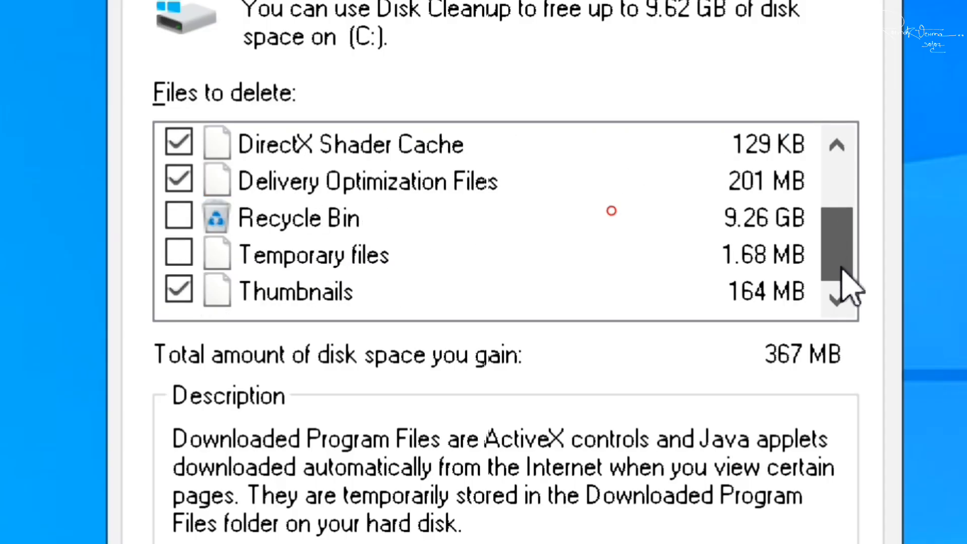
{"action": "left_click", "coordinate": [180, 255]}
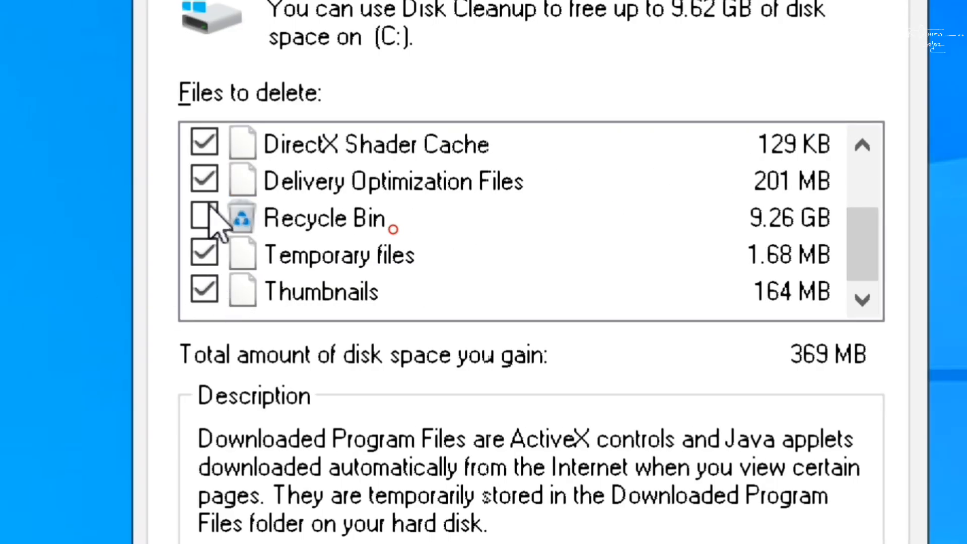
{"action": "left_click", "coordinate": [209, 207]}
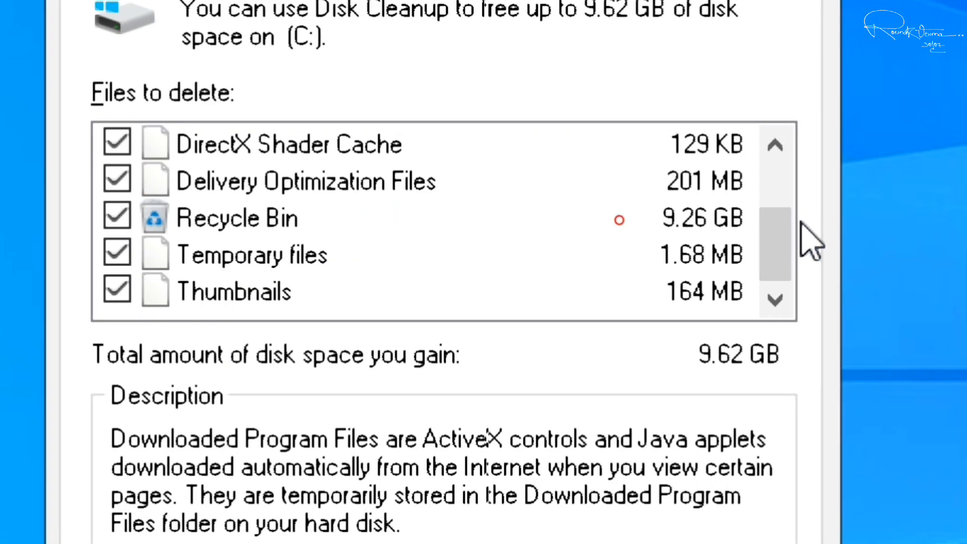
{"action": "left_click_drag", "start_coordinate": [766, 225], "coordinate": [778, 259]}
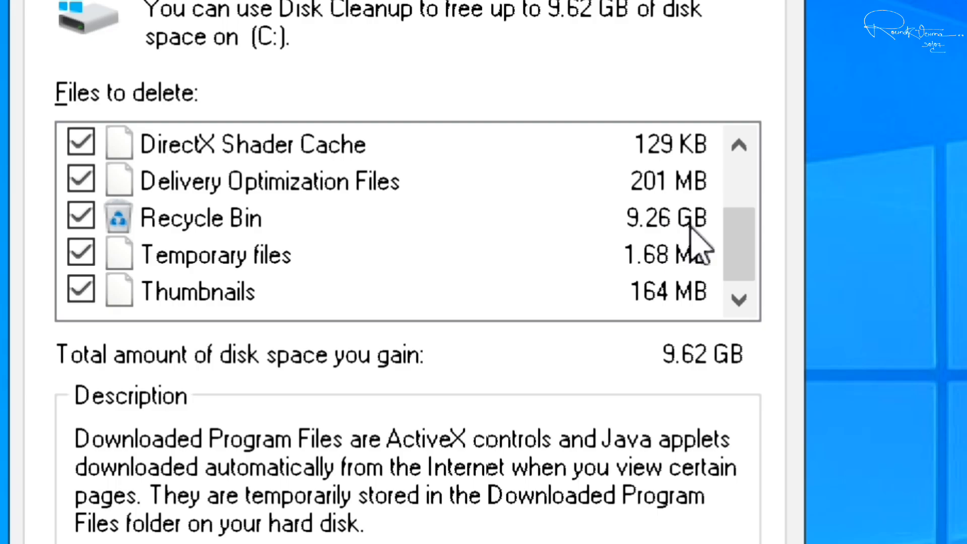
Step: Check the files marked for deletion in Disk Cleanup and run the cleanup of drive (C:), confirming the permanent deletion
{"action": "left_click_drag", "start_coordinate": [736, 234], "coordinate": [727, 167]}
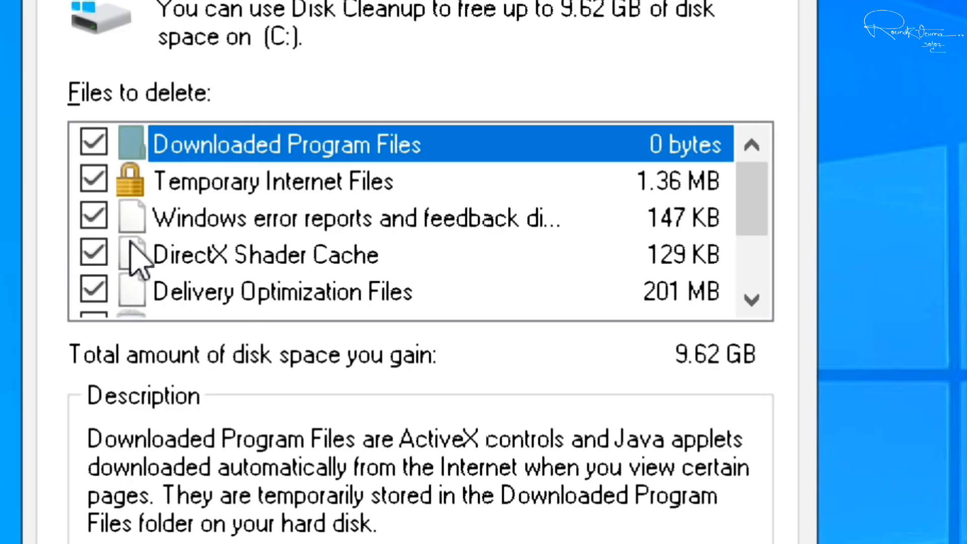
{"action": "mouse_move", "coordinate": [754, 211]}
{"action": "left_mouse_down"}
{"action": "mouse_move", "coordinate": [770, 332]}
{"action": "mouse_move", "coordinate": [755, 231]}
{"action": "left_mouse_up"}
{"action": "scroll", "coordinate": [750, 211], "scroll_direction": "down", "scroll_amount": 1}
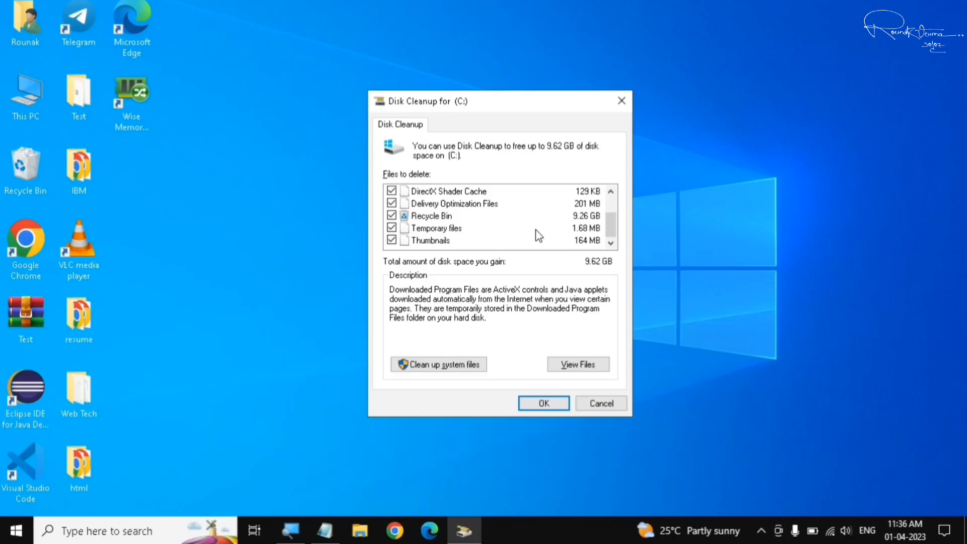
{"action": "left_click", "coordinate": [544, 405]}
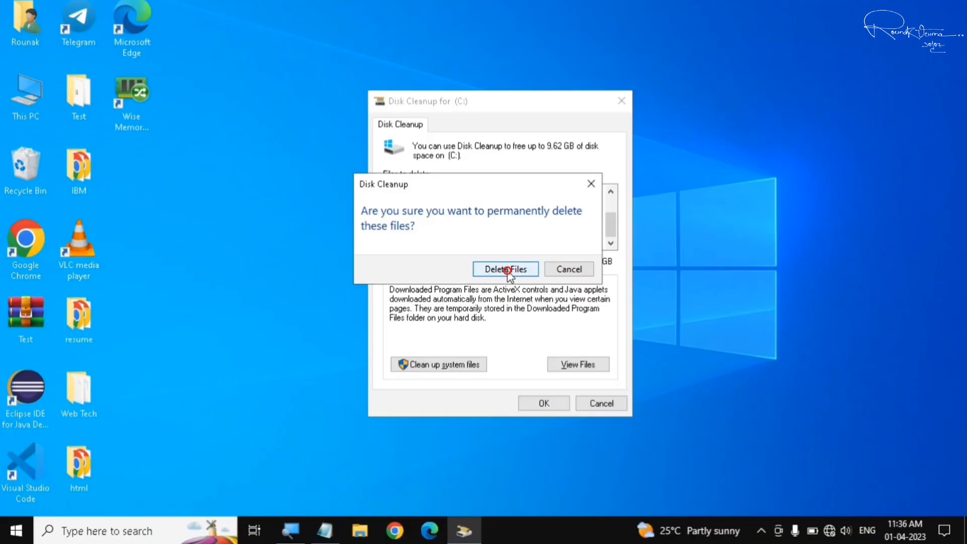
{"action": "left_click", "coordinate": [506, 270]}
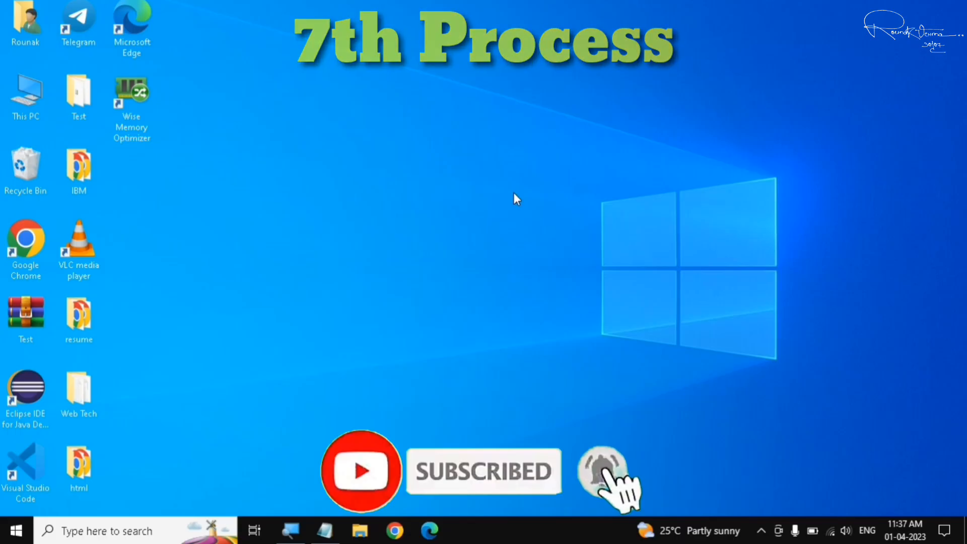
Step: Search Windows for "defra" and open Defragment and Optimize Drives
{"action": "key", "text": "super"}
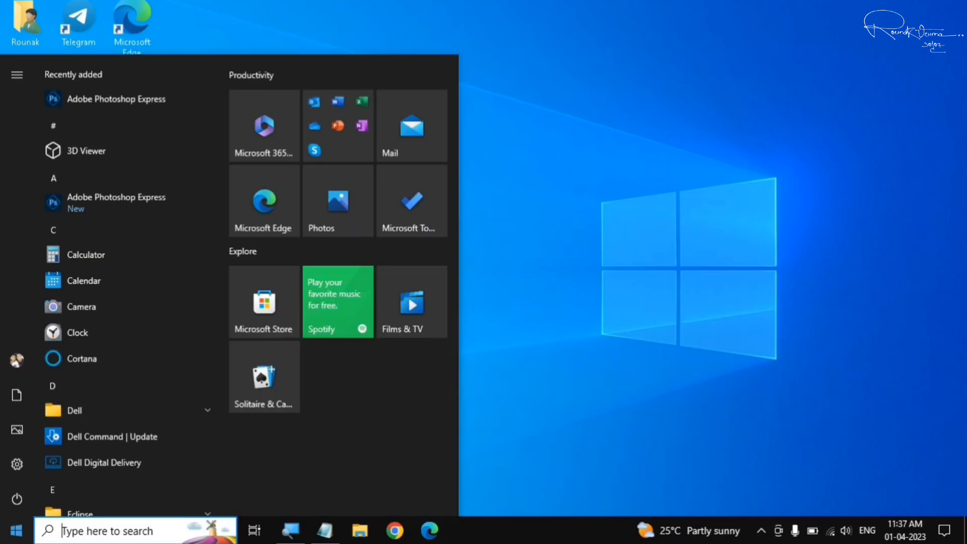
{"action": "type", "text": "defra"}
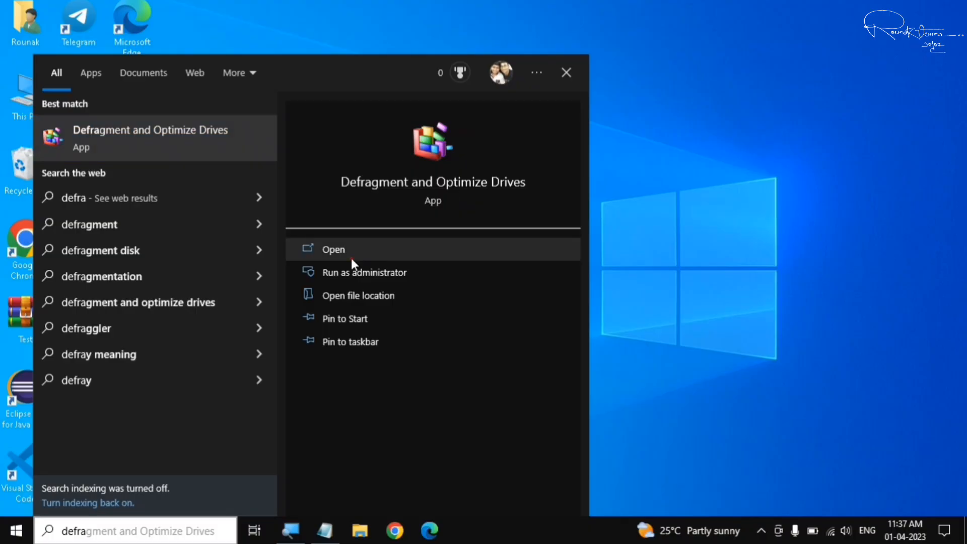
{"action": "left_click", "coordinate": [351, 259]}
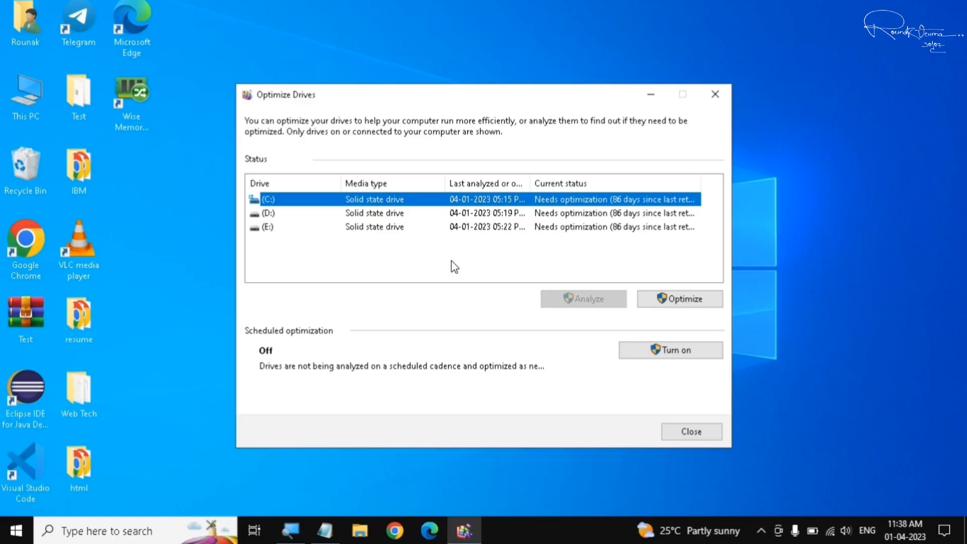
Step: Select drives (D:), (E:) and (C:) in turn to inspect their optimization status, and close Optimize Drives
{"action": "left_click", "coordinate": [358, 214]}
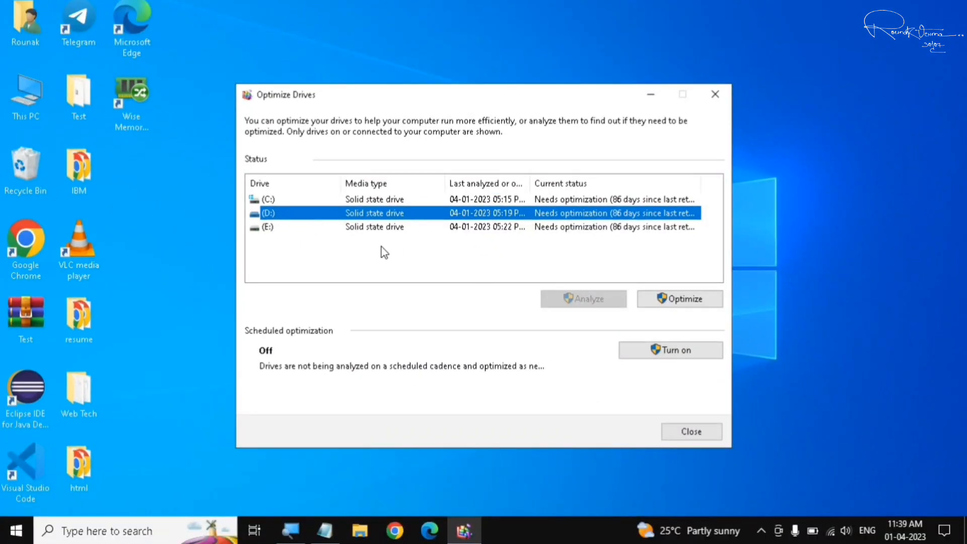
{"action": "left_click", "coordinate": [370, 229]}
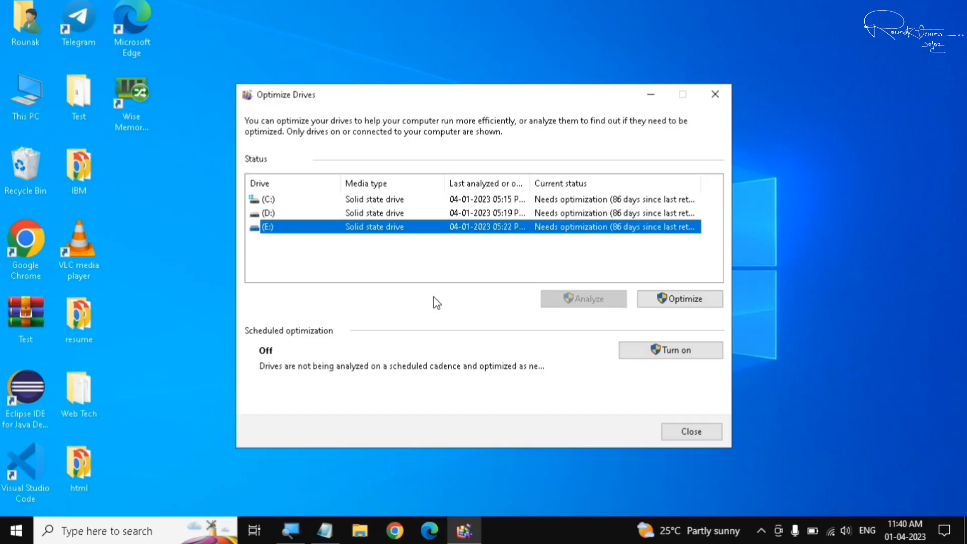
{"action": "left_click", "coordinate": [352, 201]}
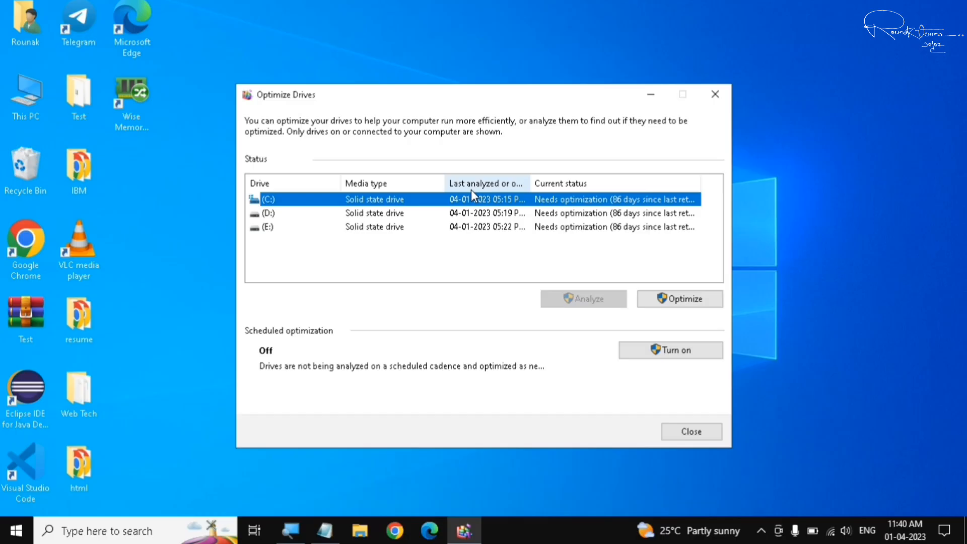
{"action": "left_click", "coordinate": [716, 94]}
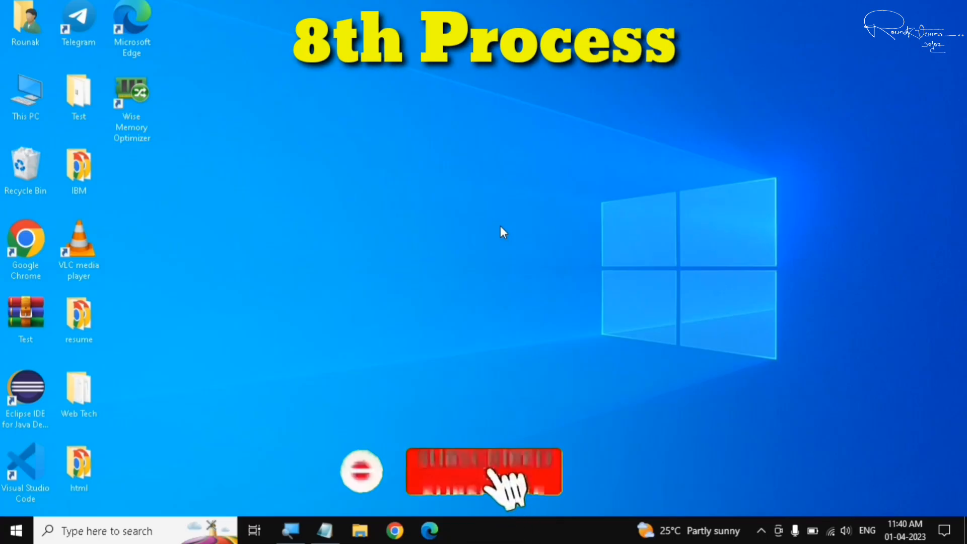
Step: Move the Wise Memory Optimizer shortcut to the middle of the desktop and launch it, placing its window at the desktop's right side
{"action": "left_click_drag", "start_coordinate": [134, 105], "coordinate": [506, 129]}
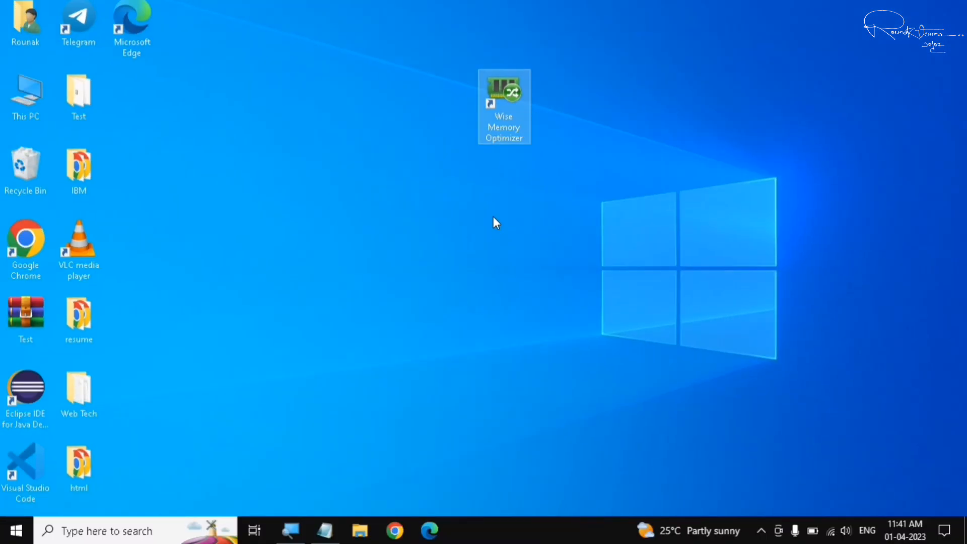
{"action": "double_click", "coordinate": [500, 133]}
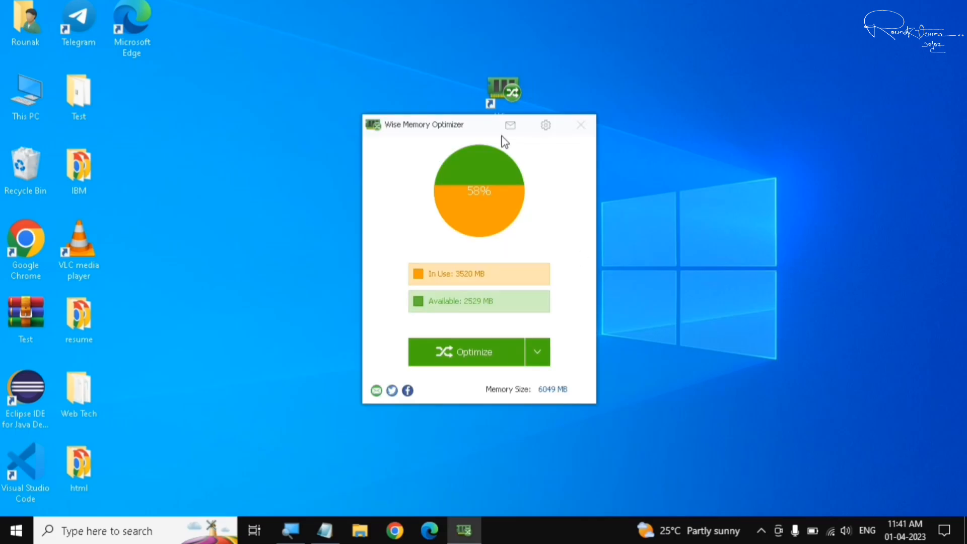
{"action": "left_click_drag", "start_coordinate": [473, 127], "coordinate": [754, 98]}
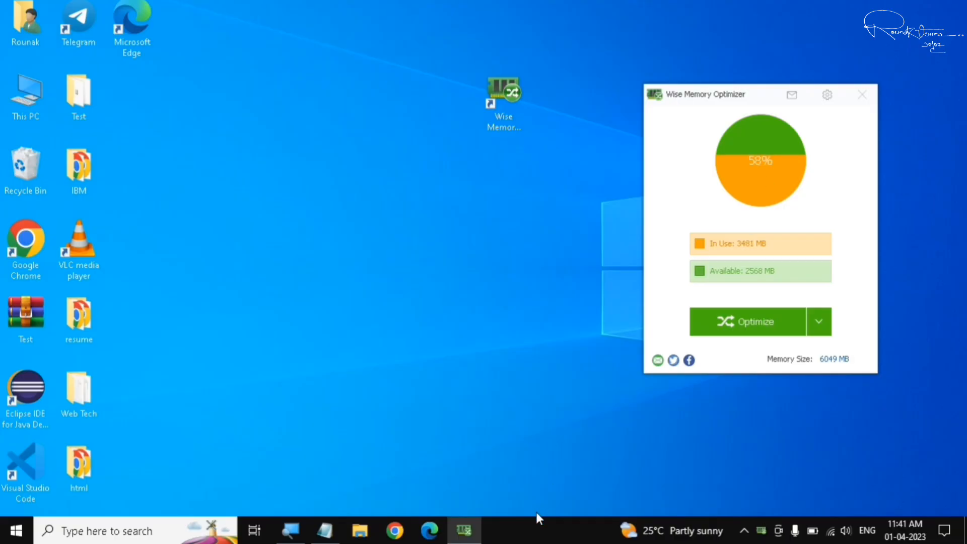
Step: Open Task Manager beside Wise Memory Optimizer and show its Performance view
{"action": "right_click", "coordinate": [531, 540]}
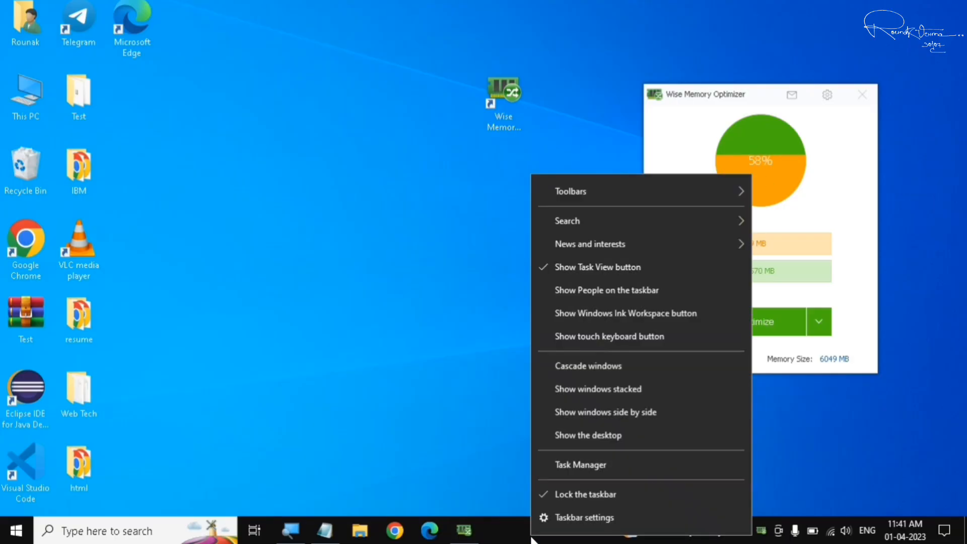
{"action": "left_click", "coordinate": [582, 474]}
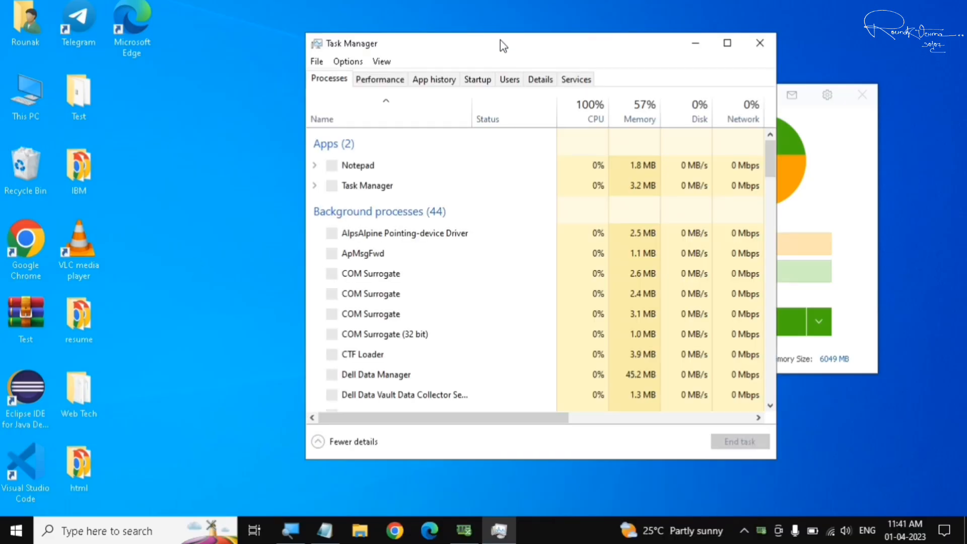
{"action": "left_click_drag", "start_coordinate": [440, 44], "coordinate": [170, 51]}
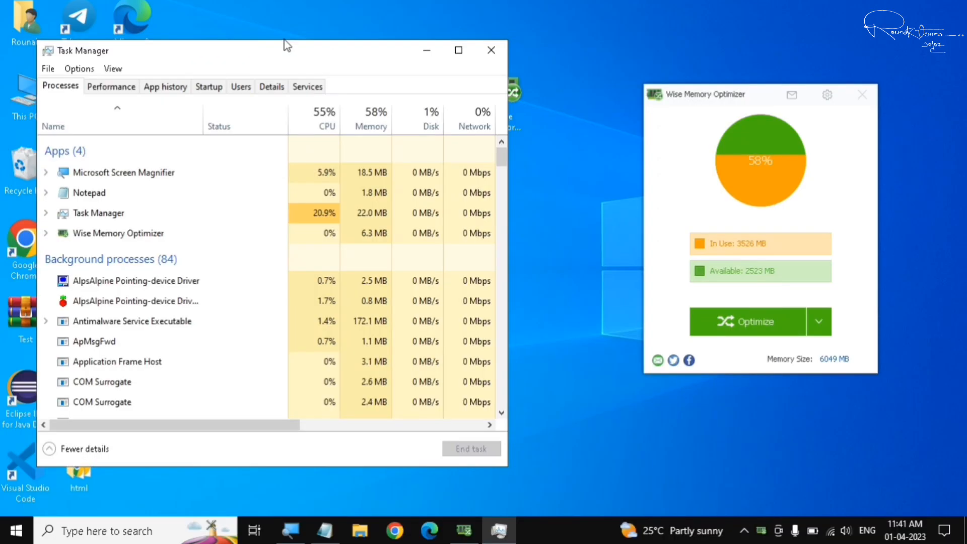
{"action": "left_click", "coordinate": [112, 87]}
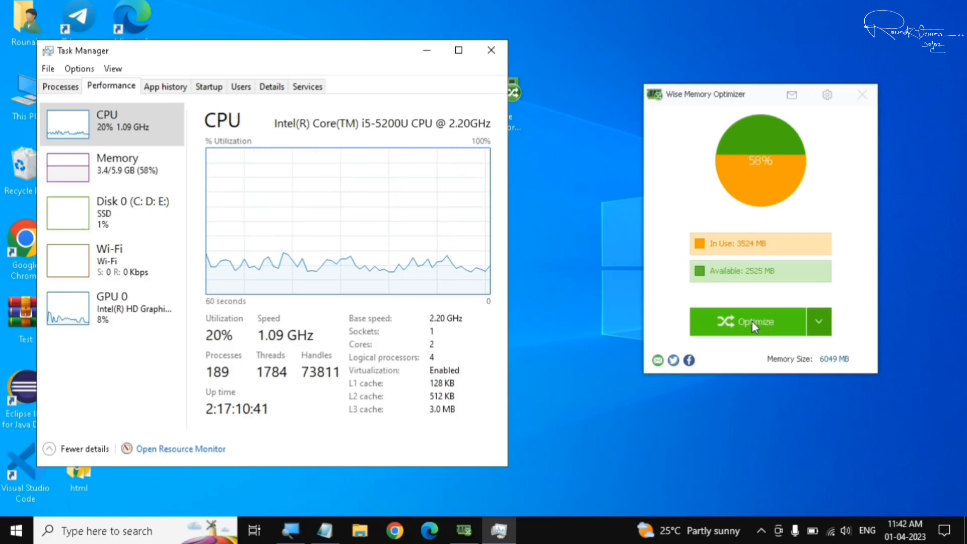
Step: Optimize the memory with Wise Memory Optimizer, and close both it and Task Manager
{"action": "left_click", "coordinate": [752, 322]}
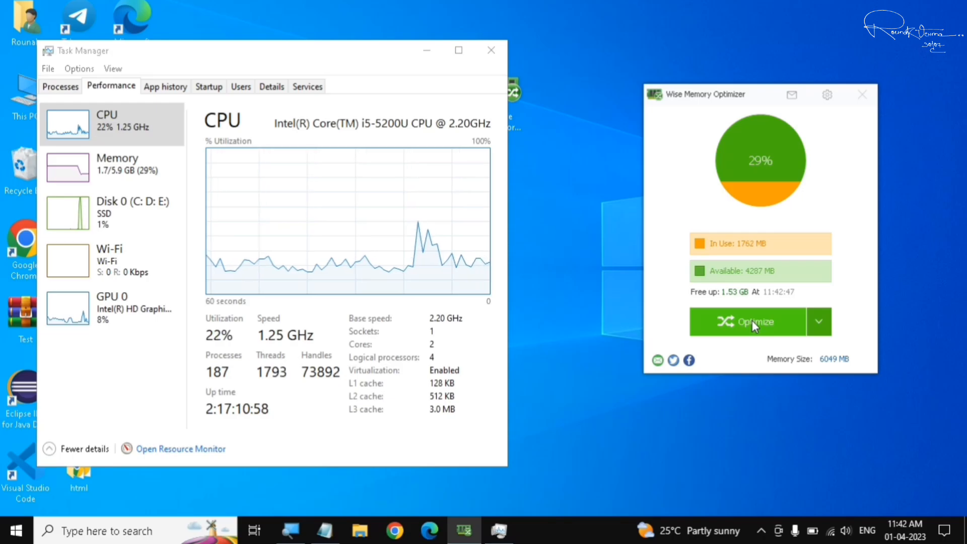
{"action": "left_click", "coordinate": [867, 95]}
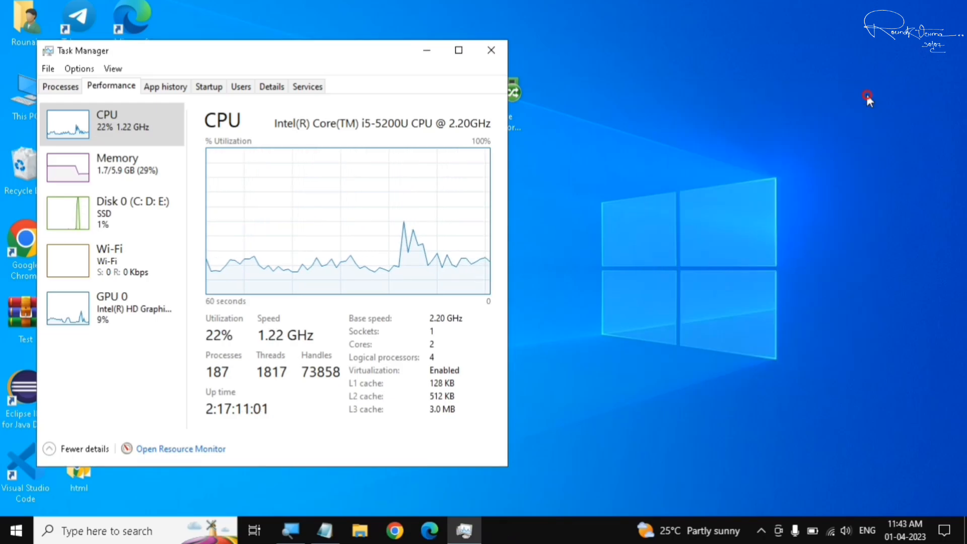
{"action": "left_click", "coordinate": [492, 50]}
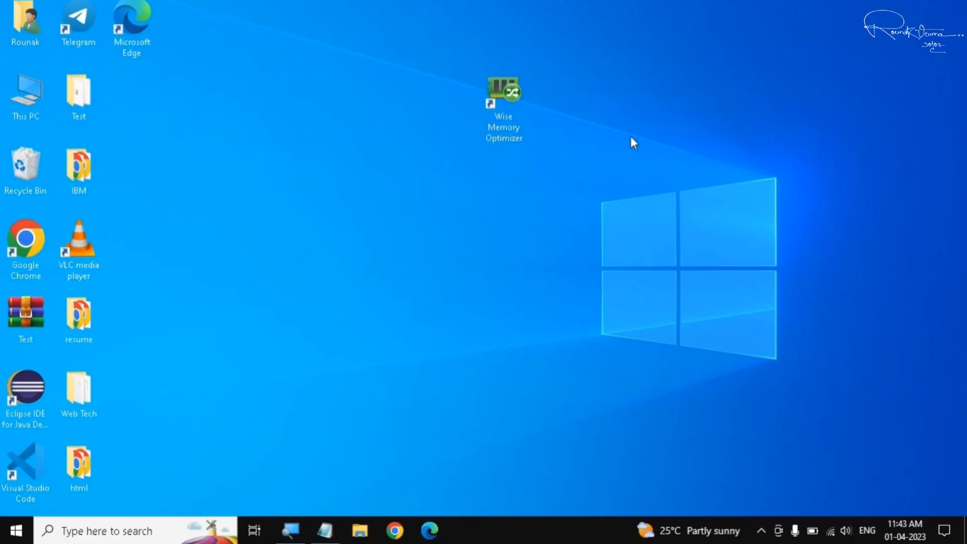